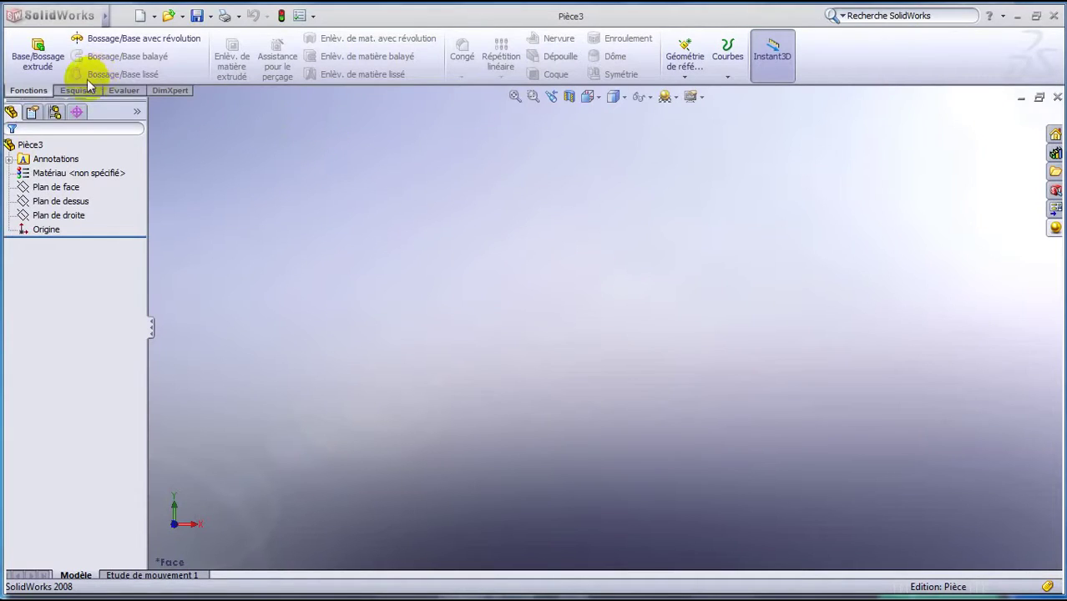
Step: On Plan de dessus, draw a circle centred on the origin with a 30 mm radius
click(77, 90)
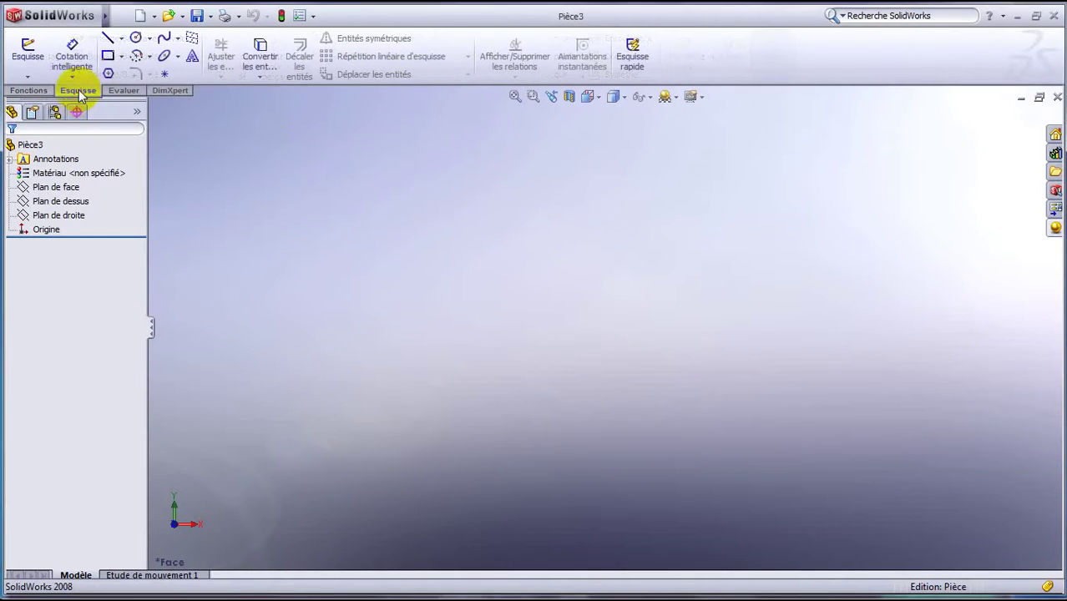
click(135, 38)
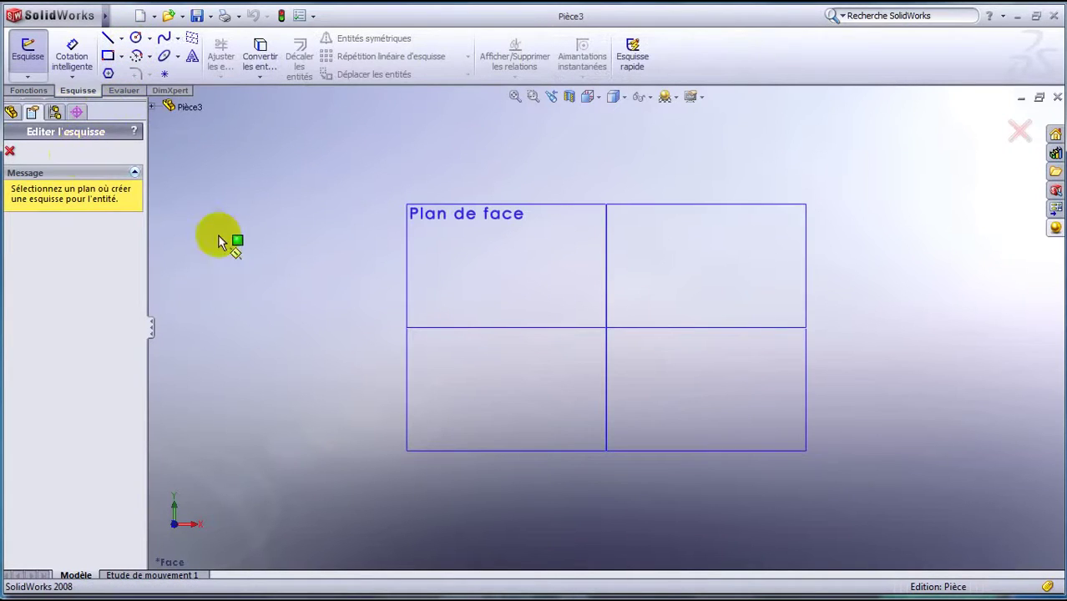
click(454, 310)
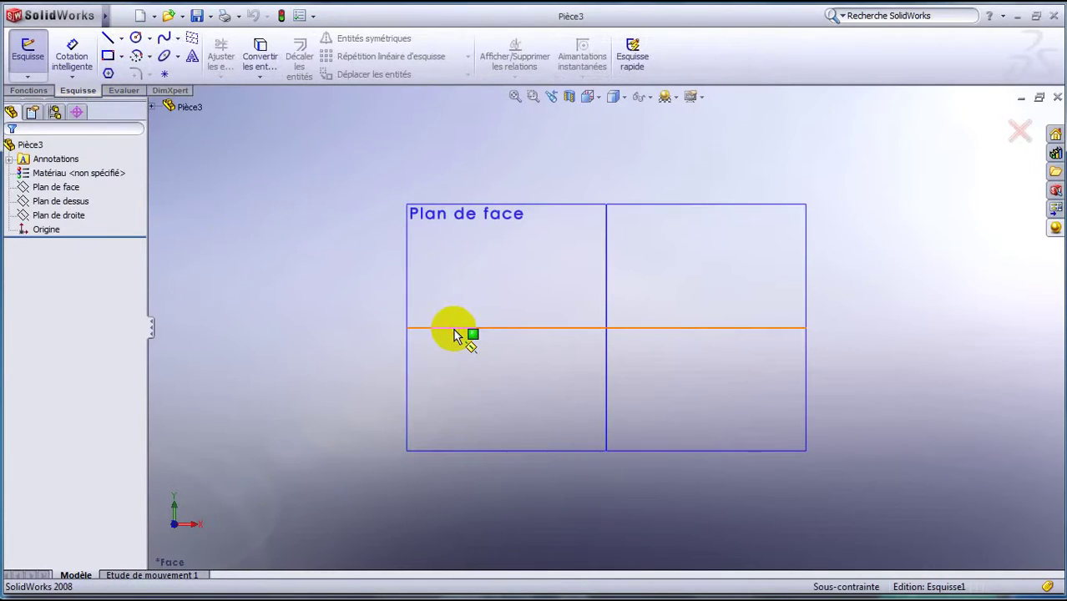
click(454, 330)
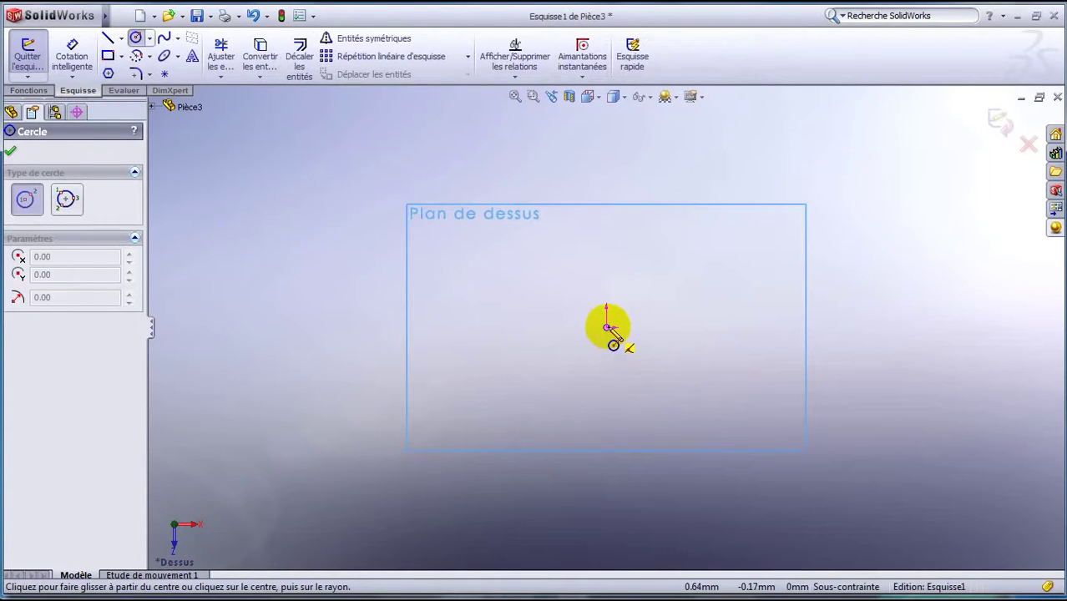
click(608, 328)
click(632, 263)
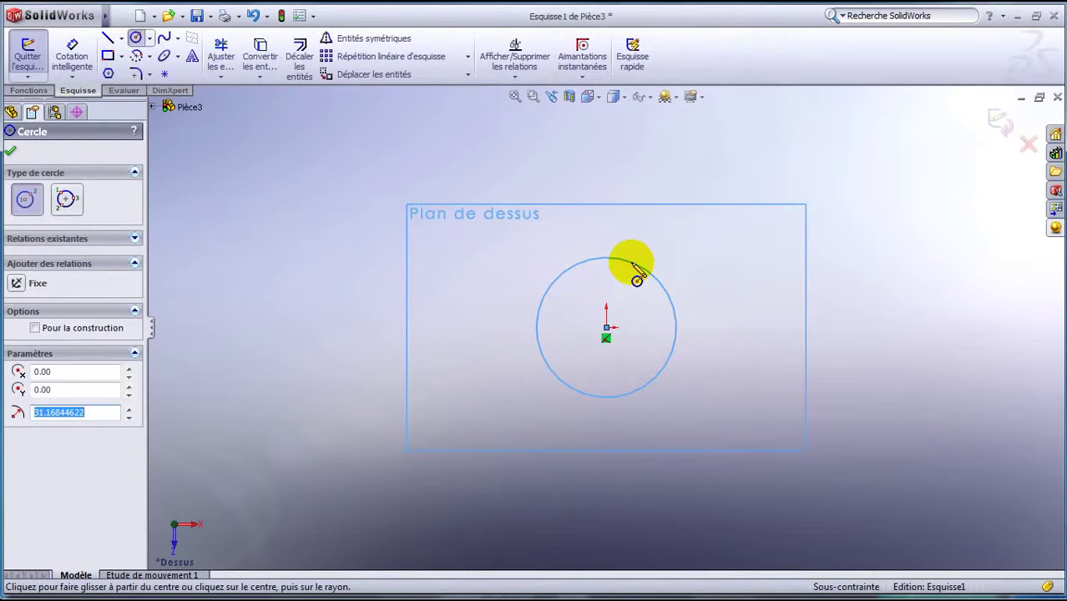
text(30)
key(Return)
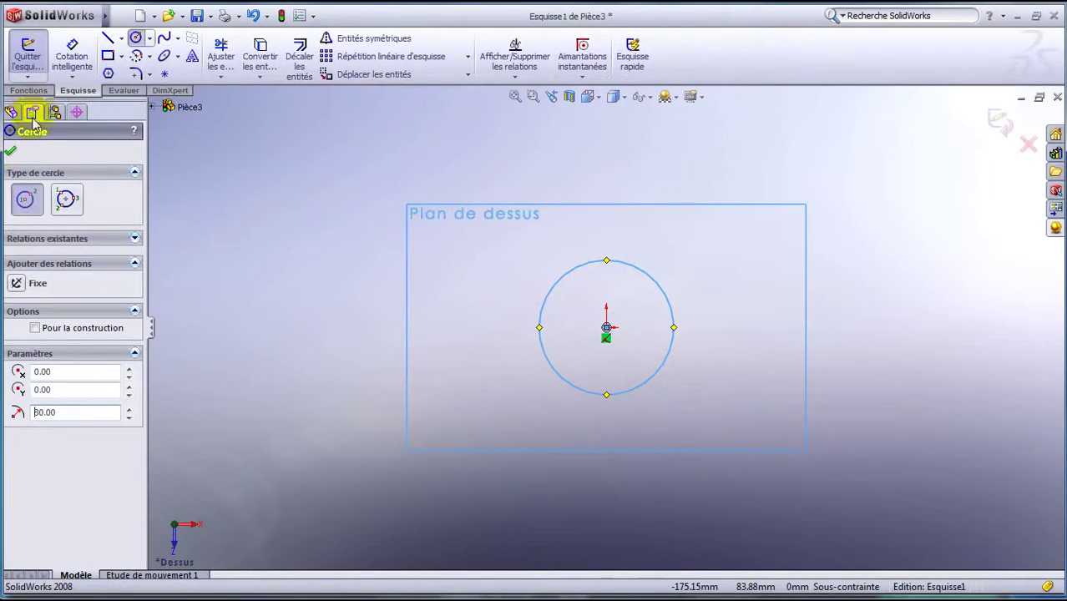
click(12, 152)
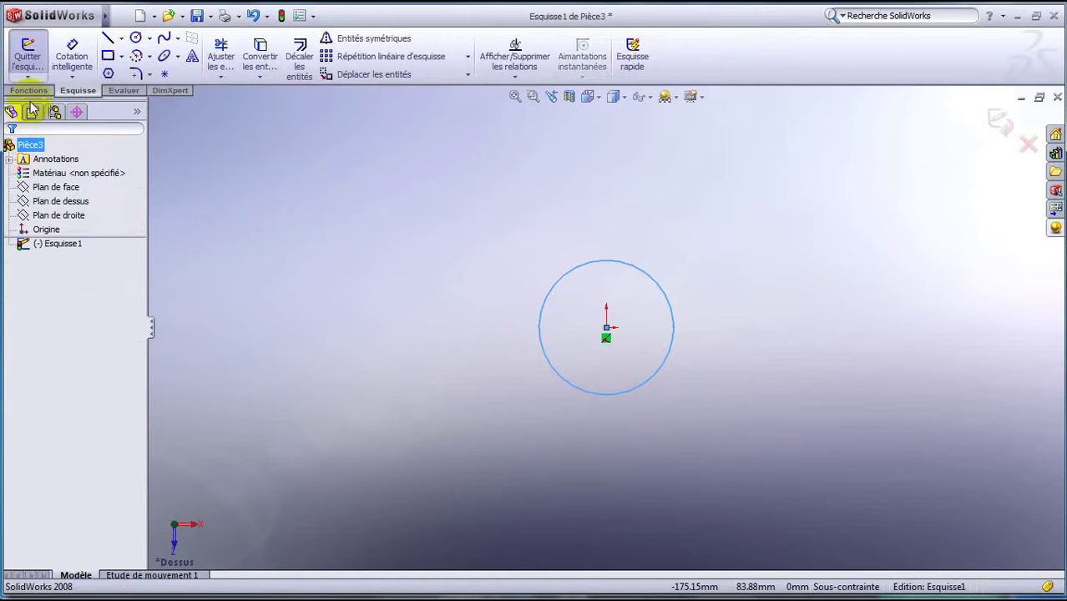
click(33, 90)
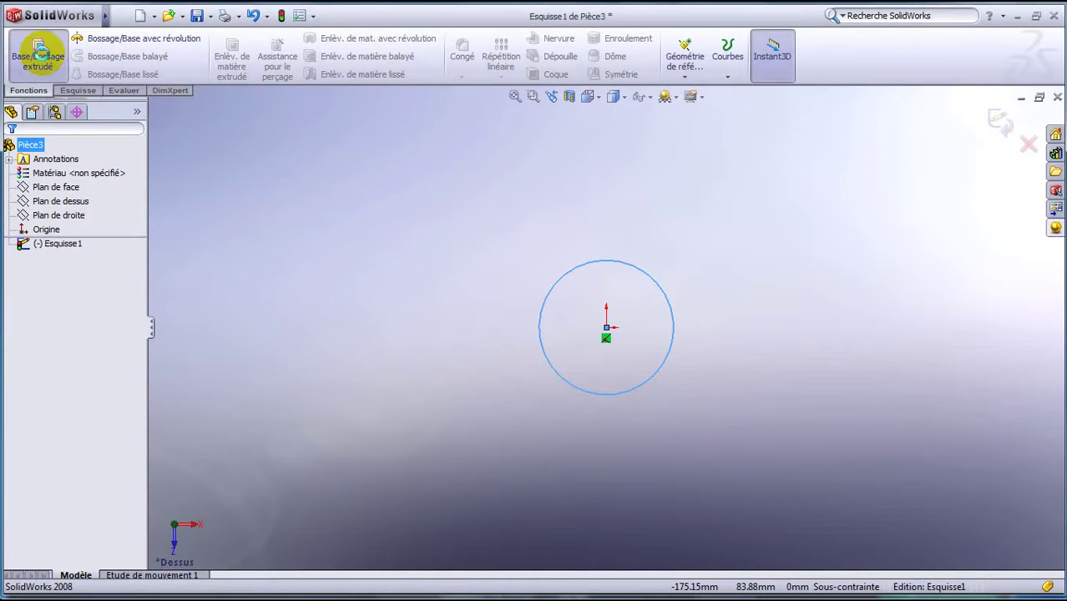
Step: Extrude the circle 110 mm with a 5° draft tapering outward
click(38, 48)
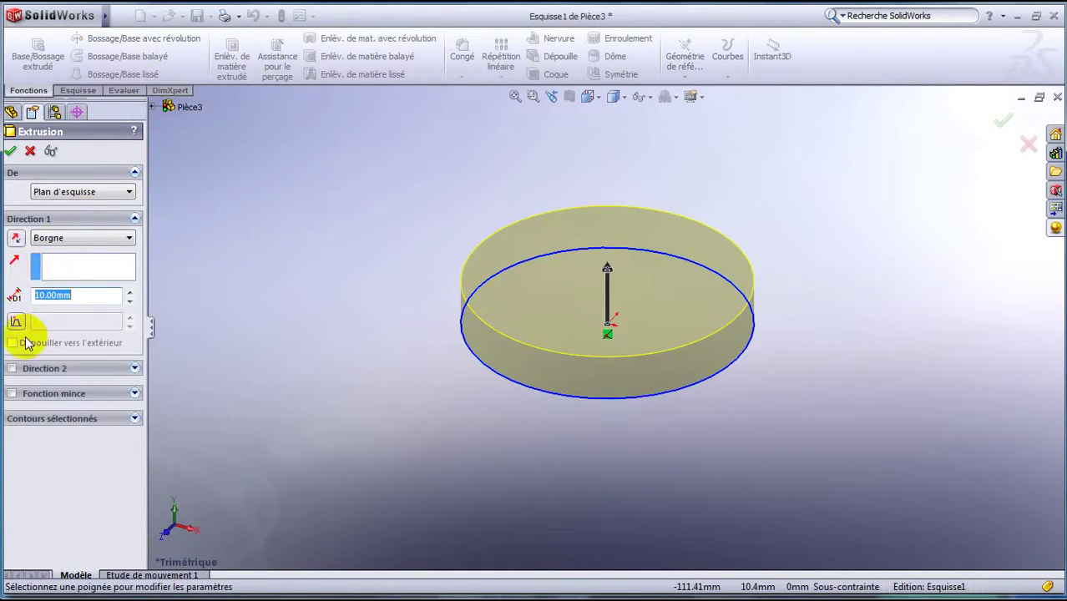
text(100)
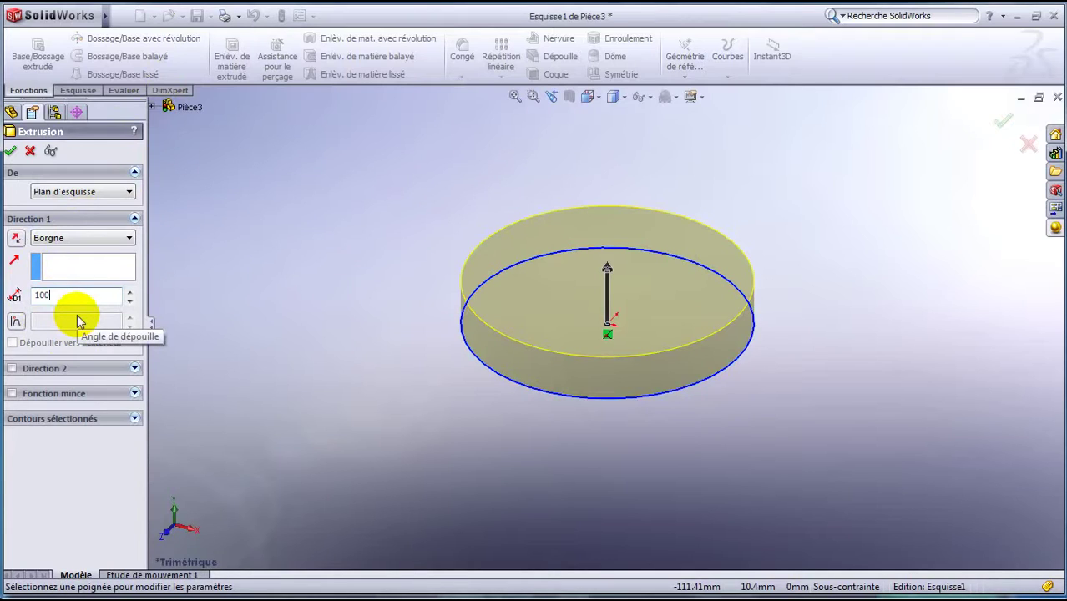
key(BackSpace)
key(BackSpace)
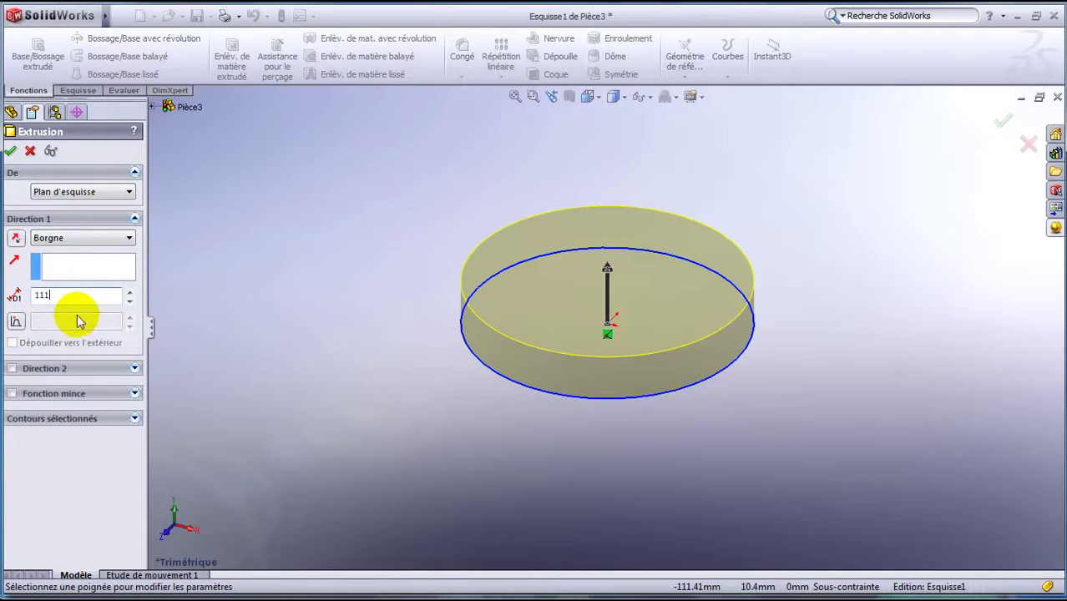
click(16, 321)
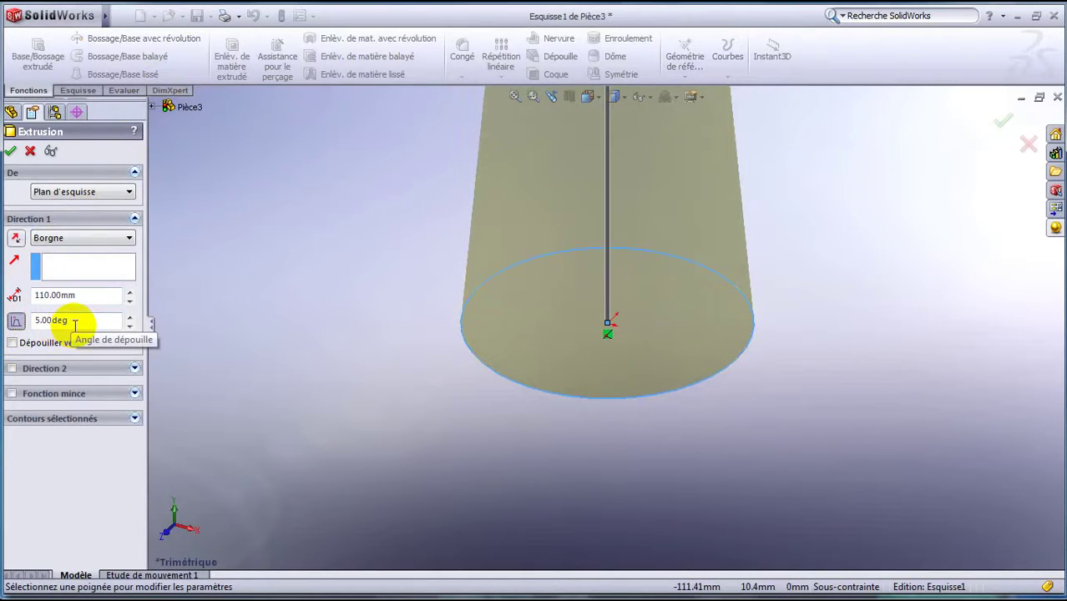
click(73, 326)
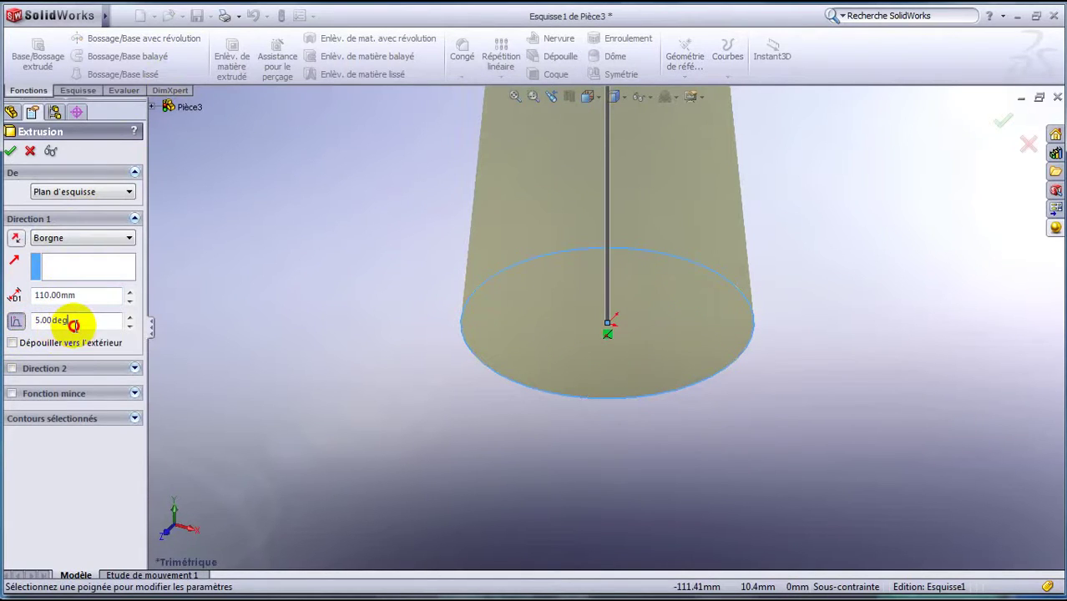
click(12, 343)
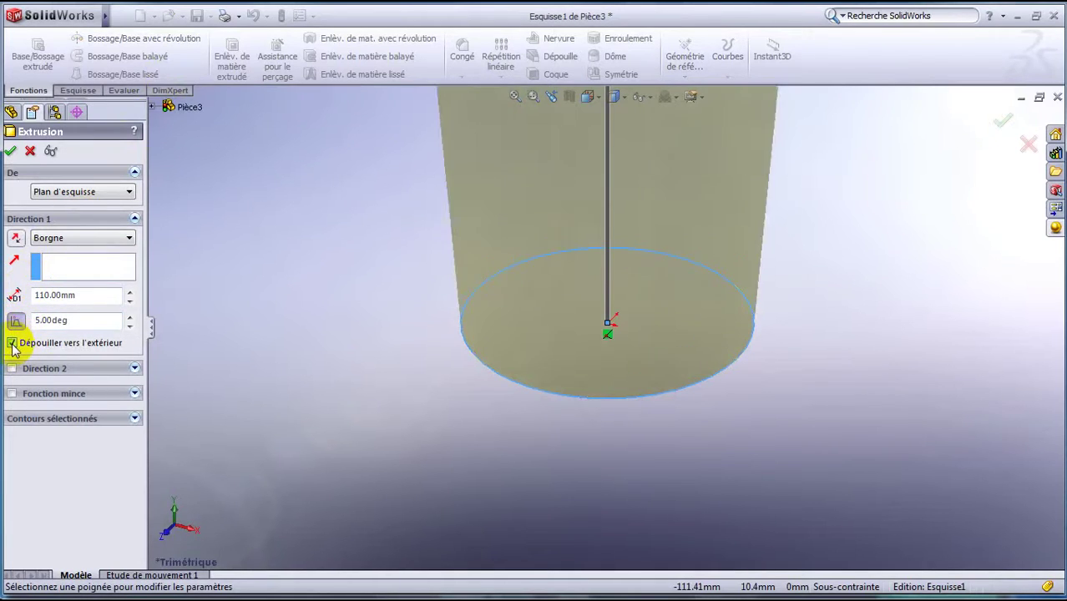
click(10, 151)
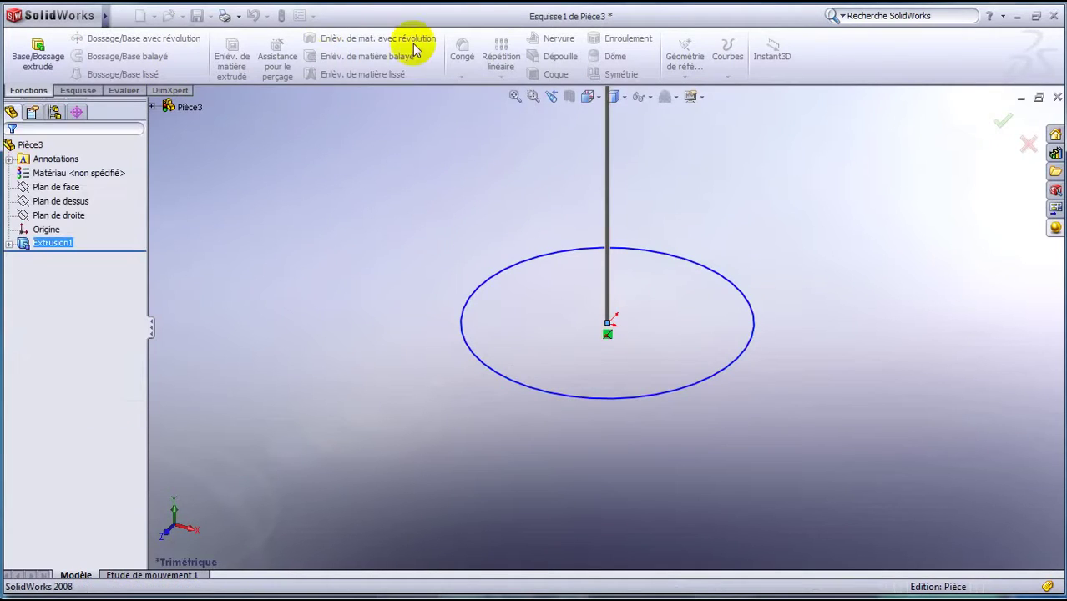
Step: On the solid's top face, draw a circle from its centre with a 36 mm radius
click(516, 97)
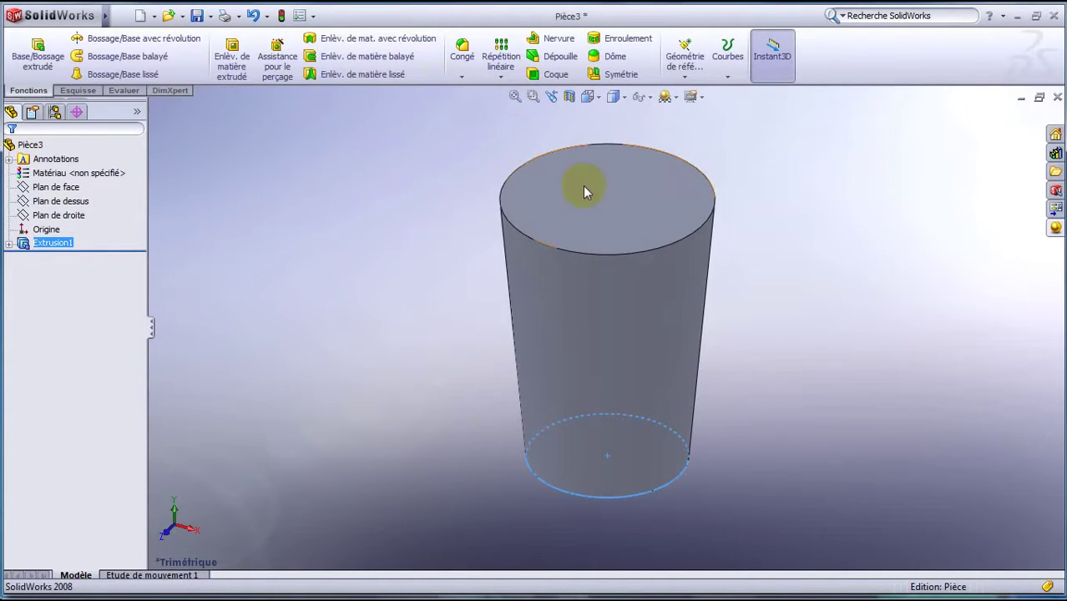
click(583, 199)
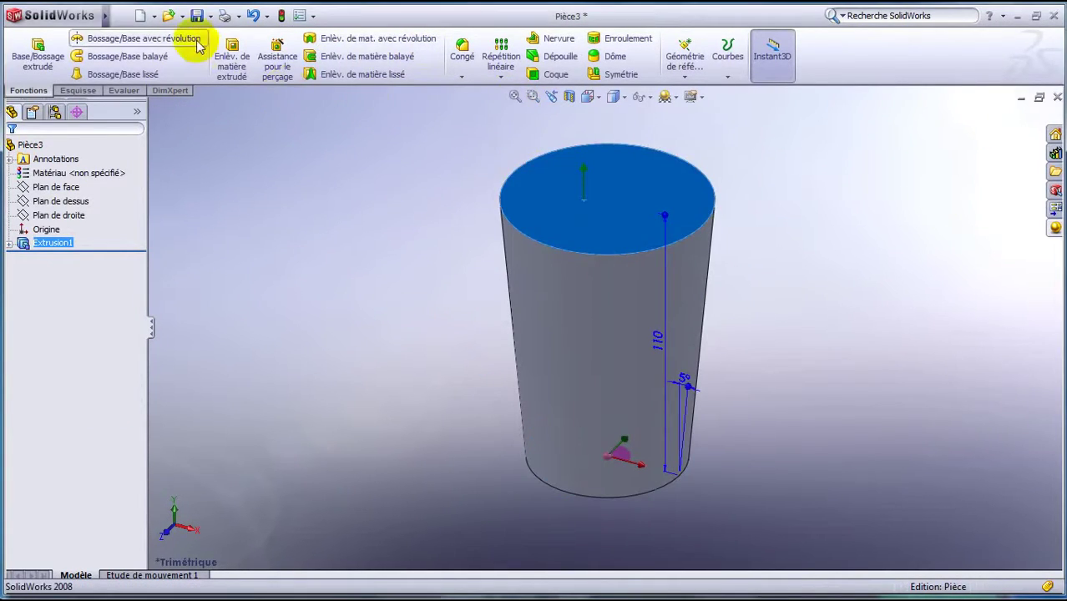
click(83, 90)
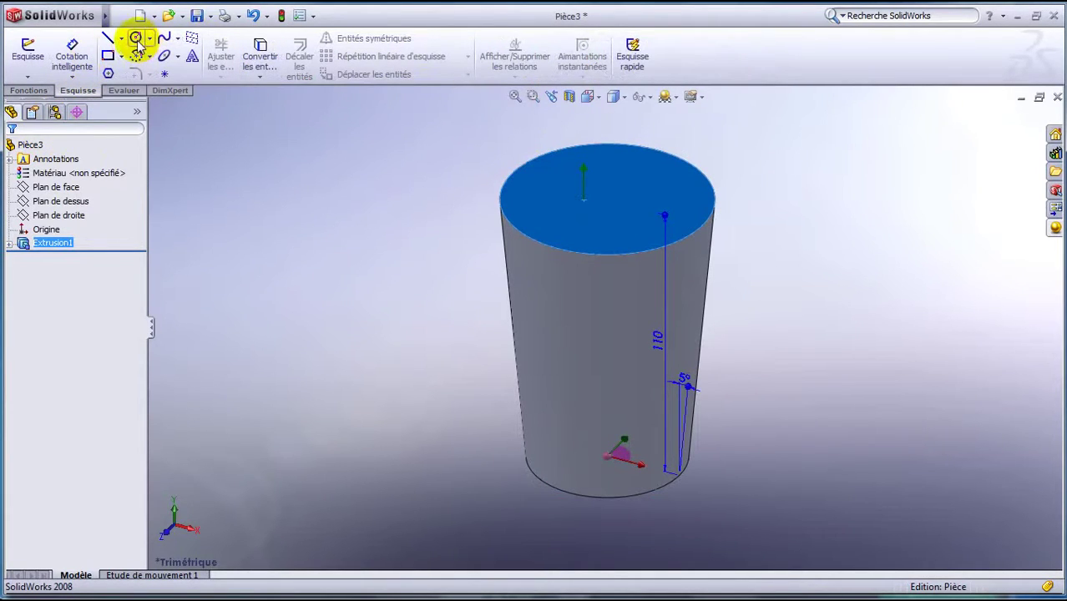
click(136, 39)
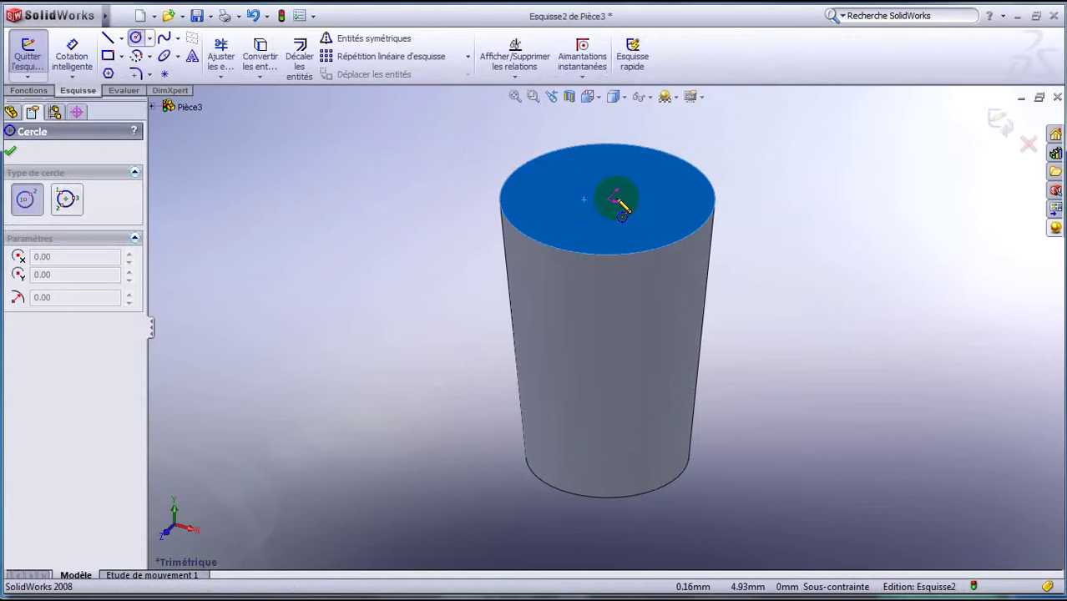
drag(610, 200, 622, 236)
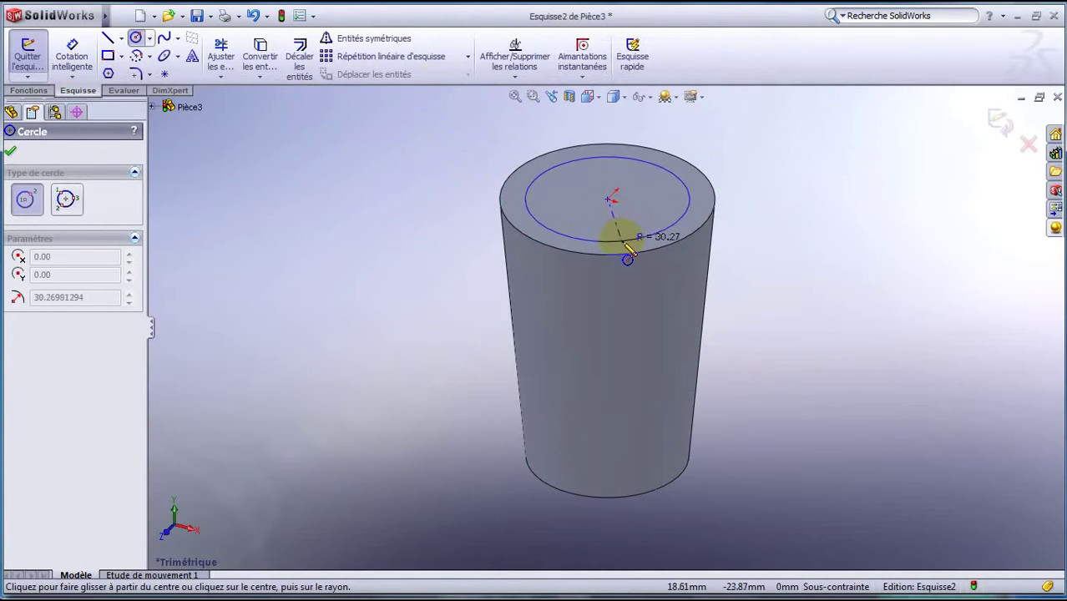
drag(622, 236, 628, 243)
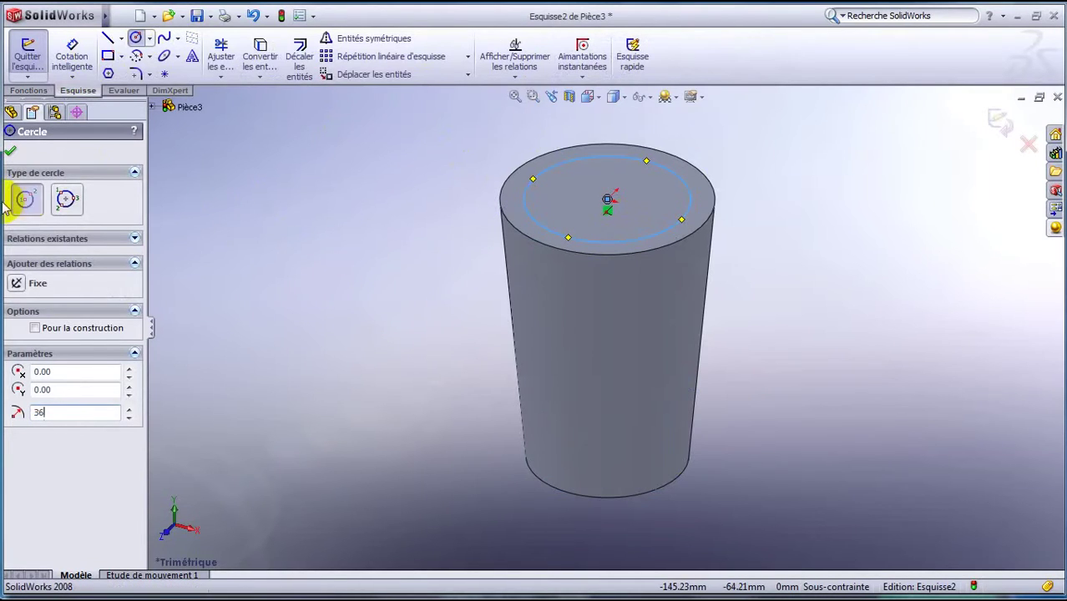
click(10, 154)
Step: Cut the top-face circle 100 mm down into the solid with a 5° draft
click(38, 91)
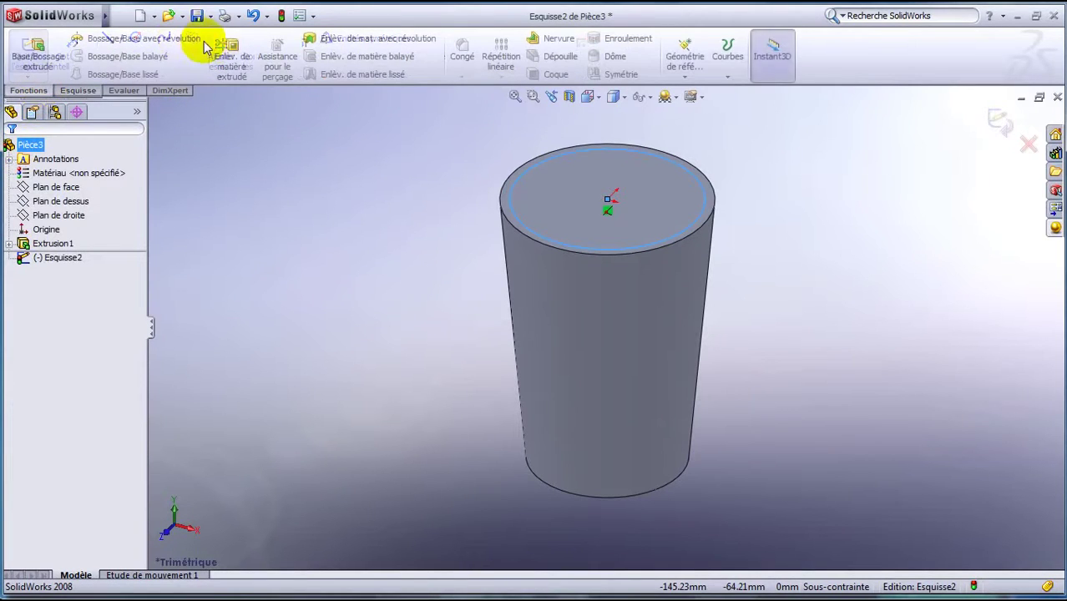
click(232, 50)
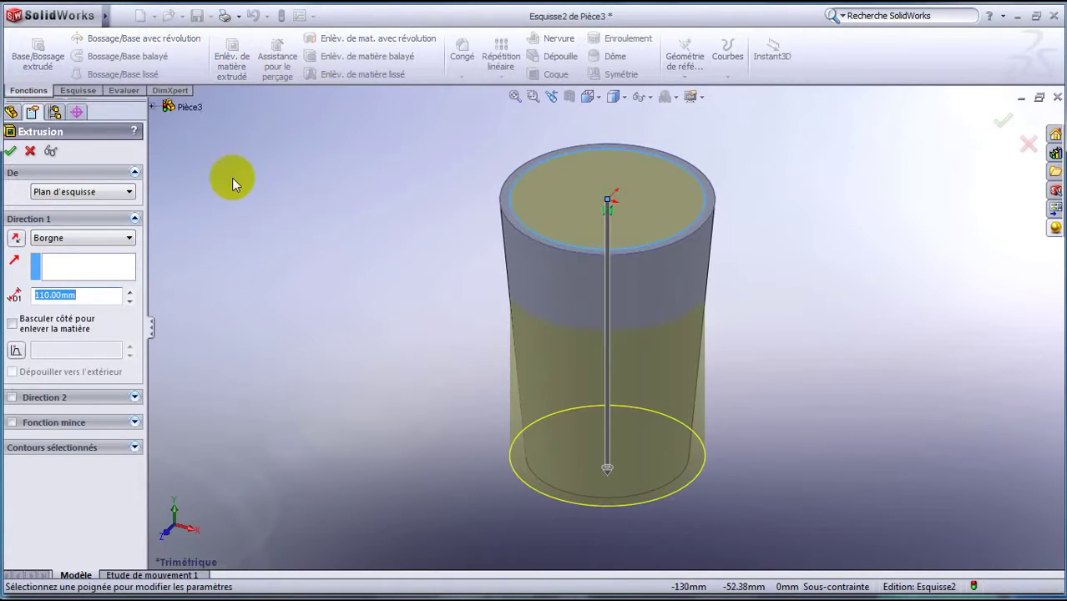
text(100)
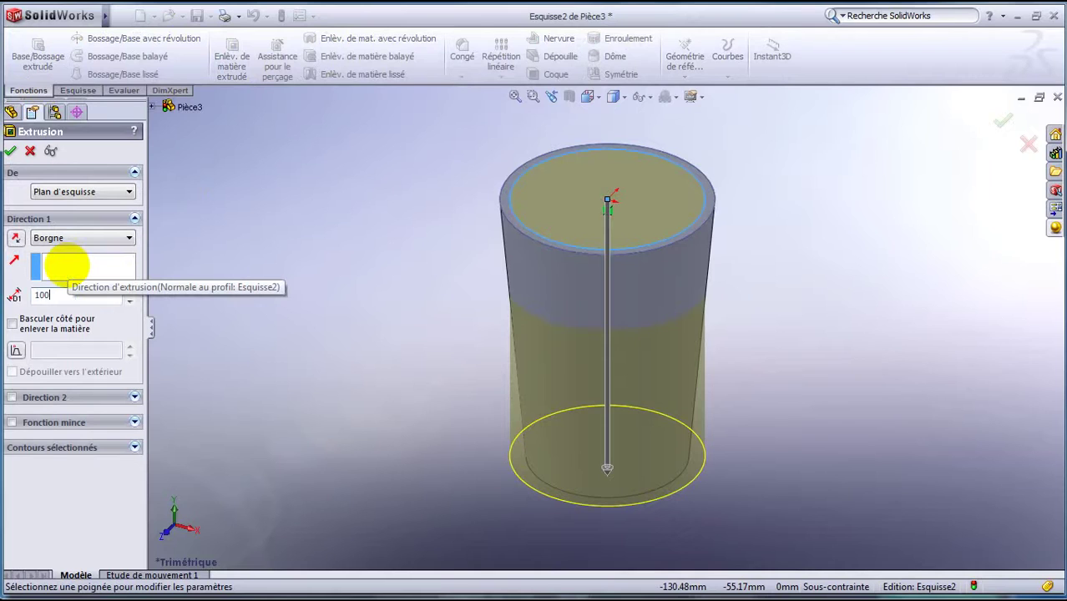
key(Return)
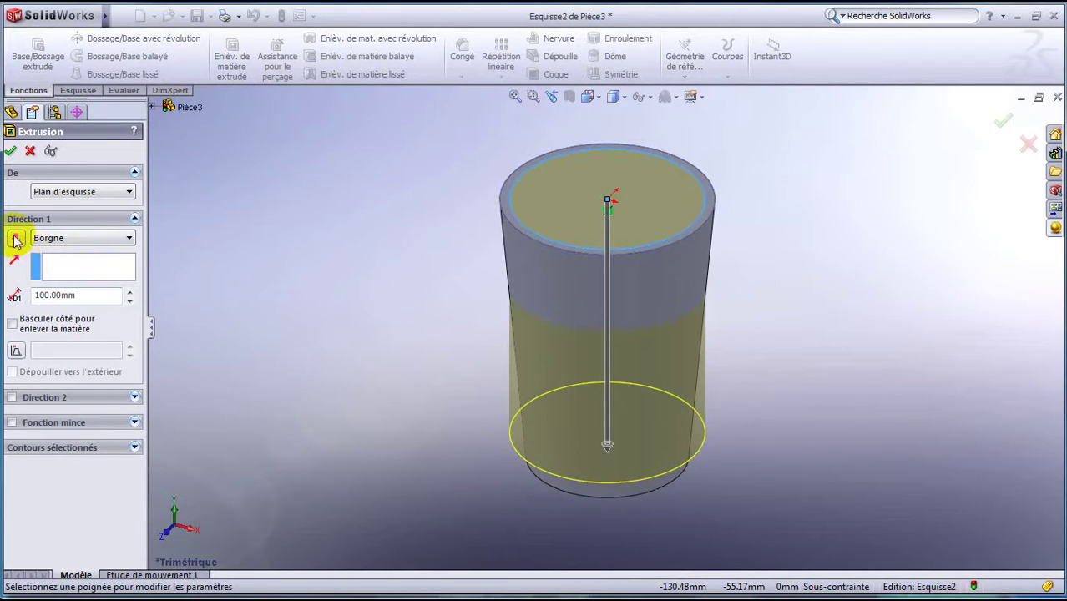
click(16, 350)
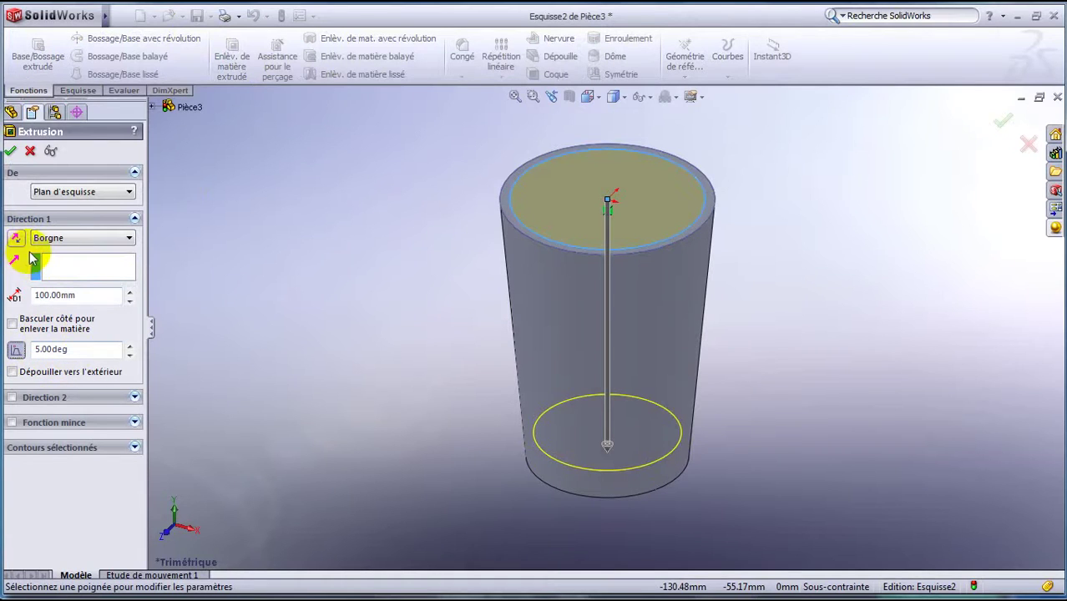
click(10, 151)
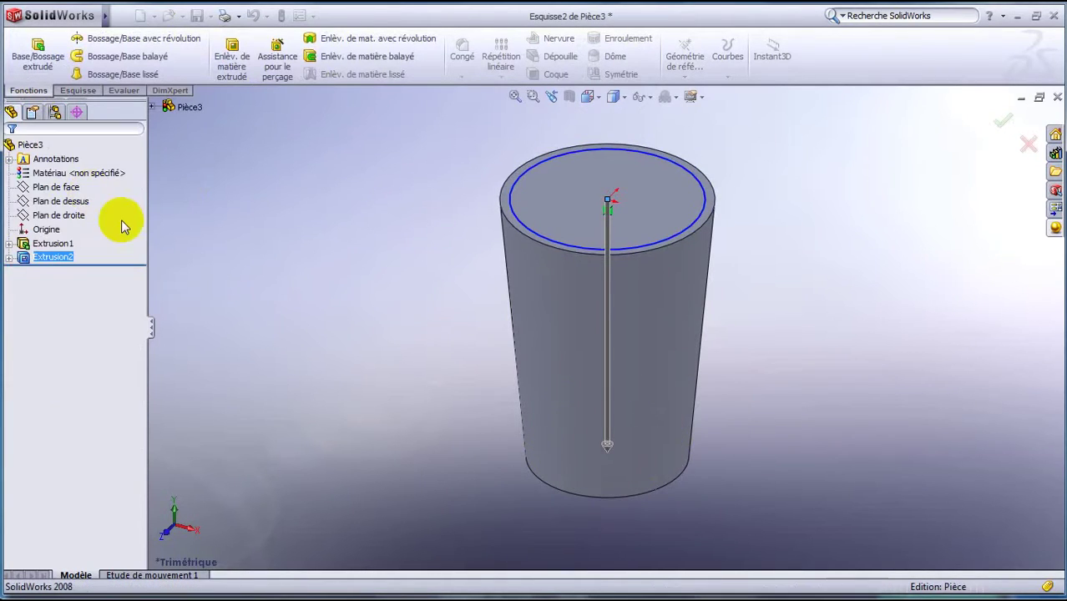
Step: From the bottom view, draw a radius-25 circle at the origin on the cup's bottom face
click(587, 96)
click(607, 155)
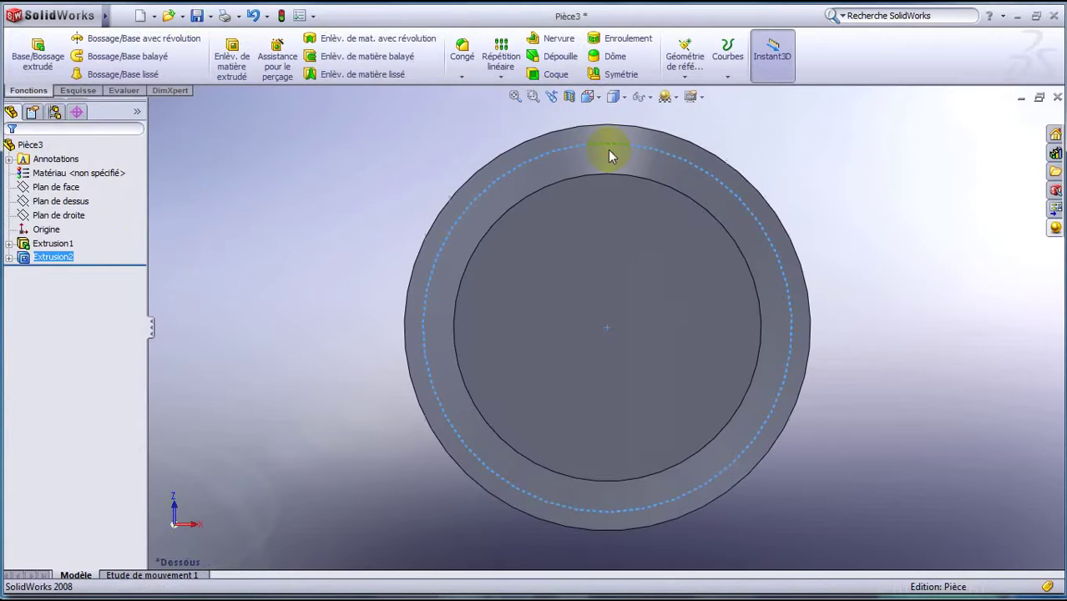
click(603, 271)
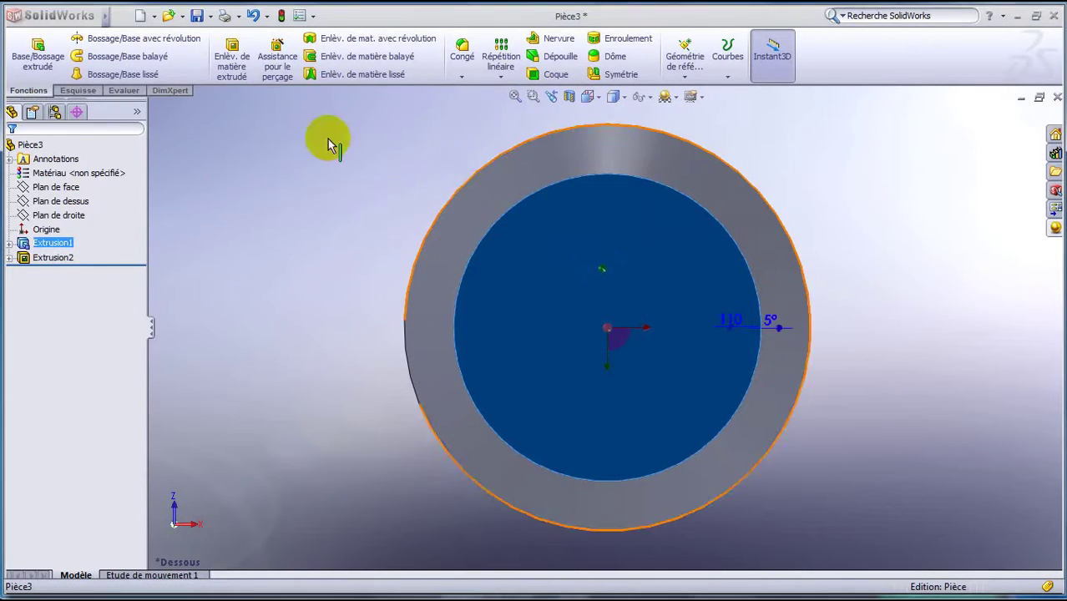
click(79, 93)
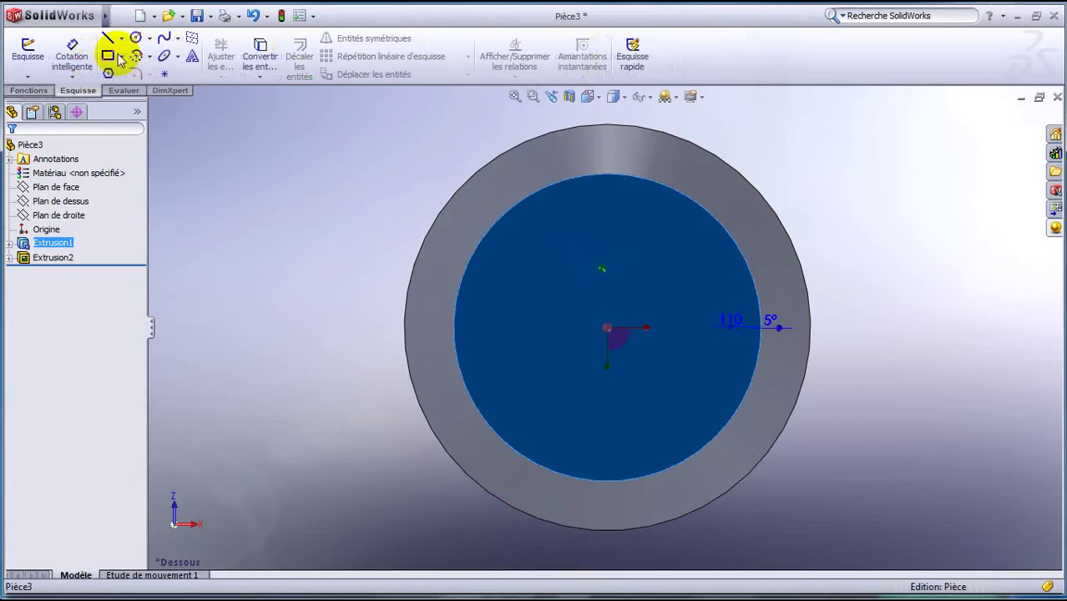
click(135, 38)
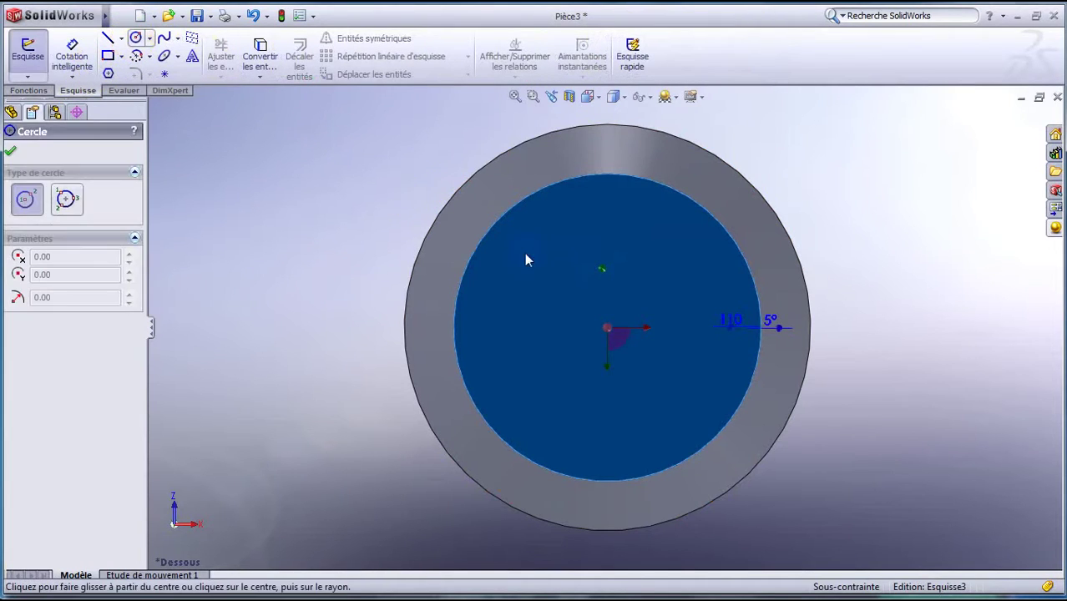
click(607, 327)
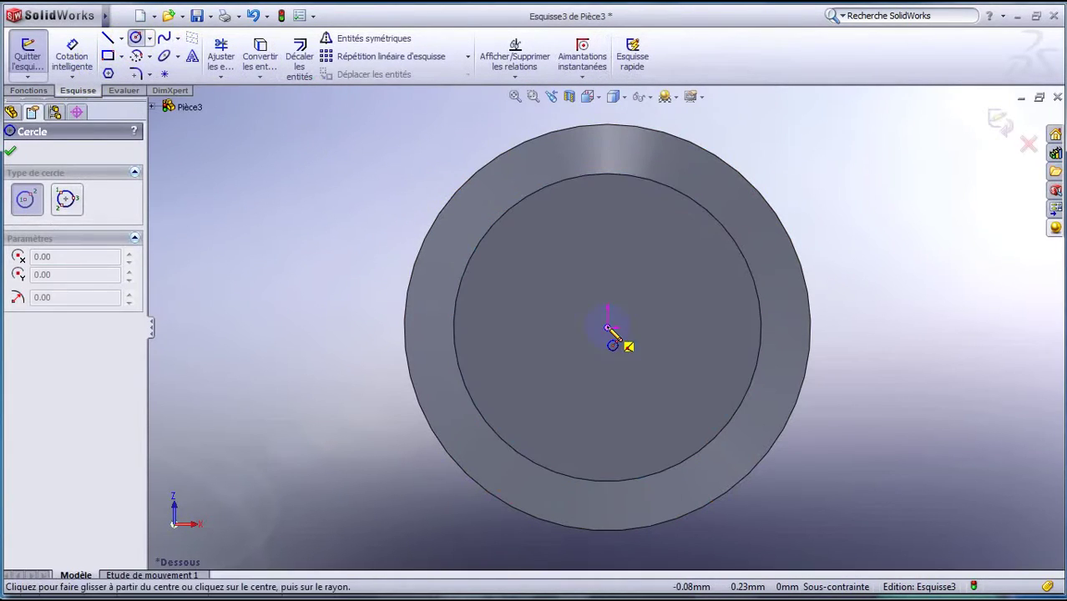
click(629, 243)
text(25)
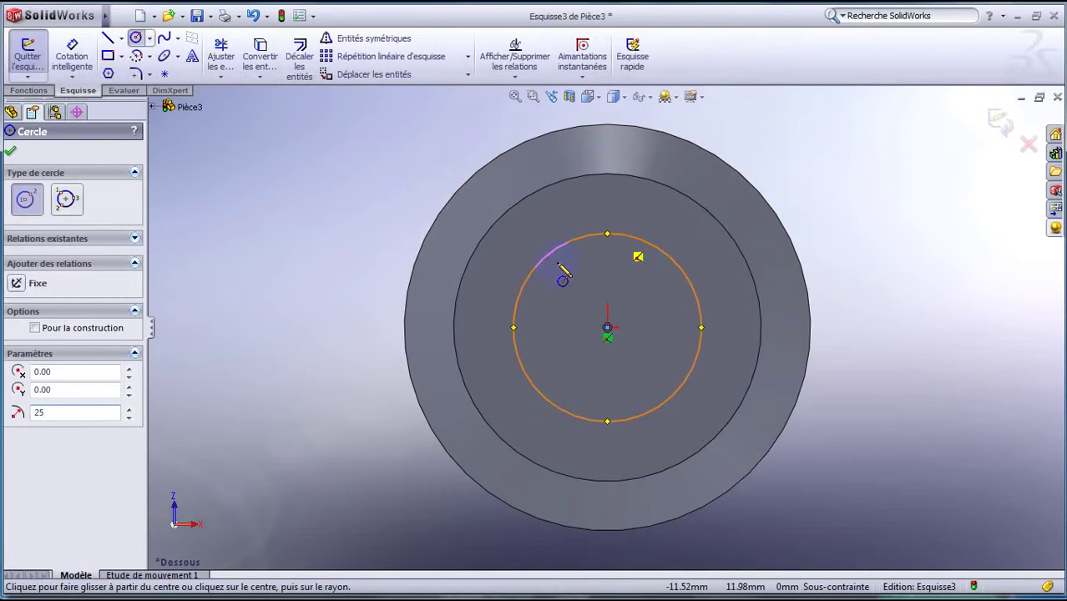
key(Return)
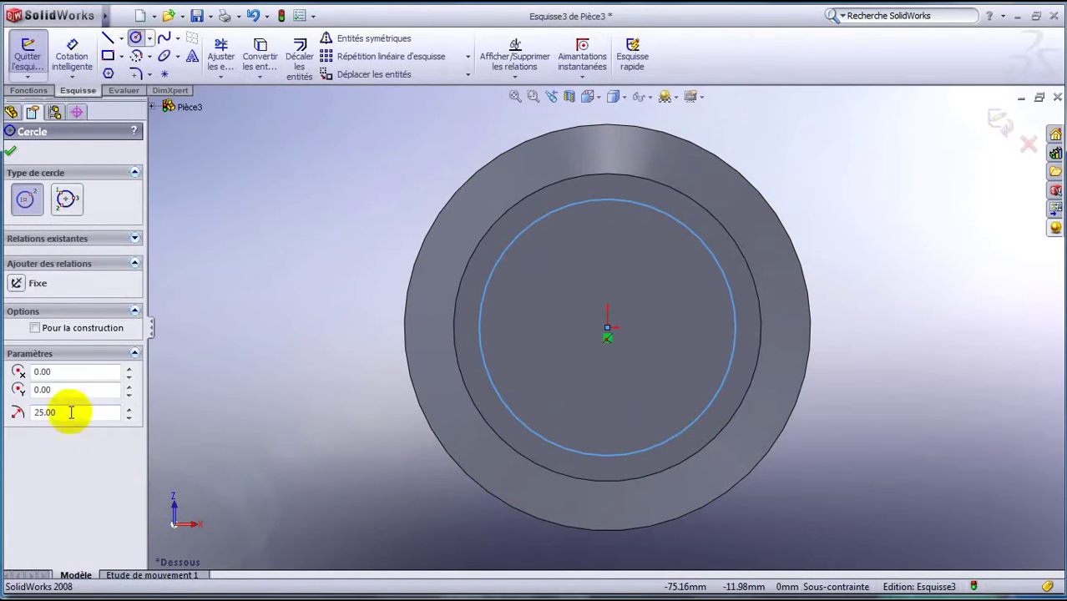
Step: Cut the radius-25 circle 7 mm deep into the cup's base as an extruded cut
click(10, 152)
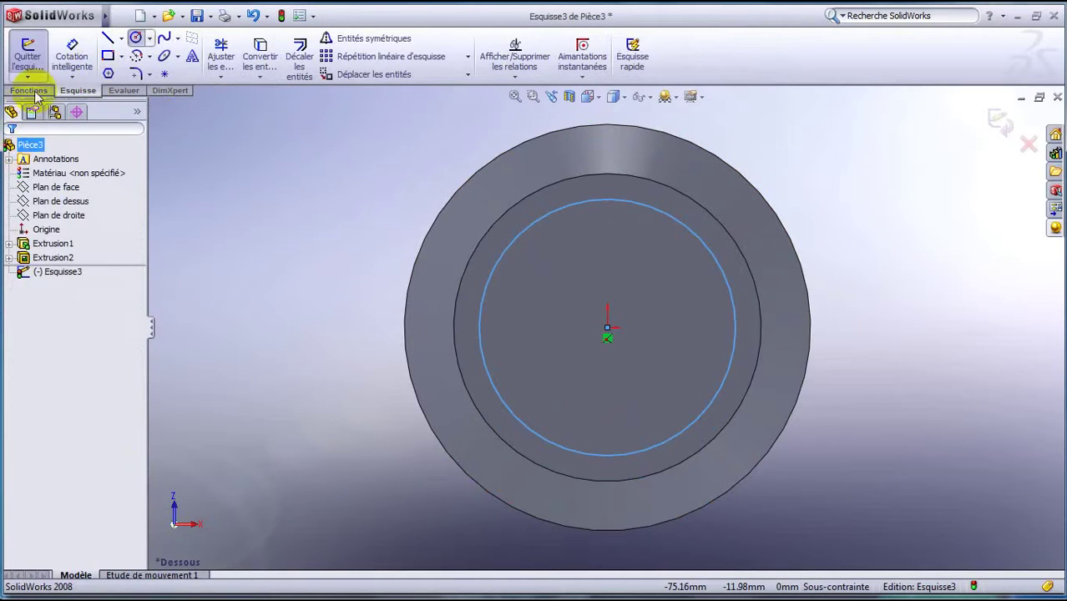
click(28, 90)
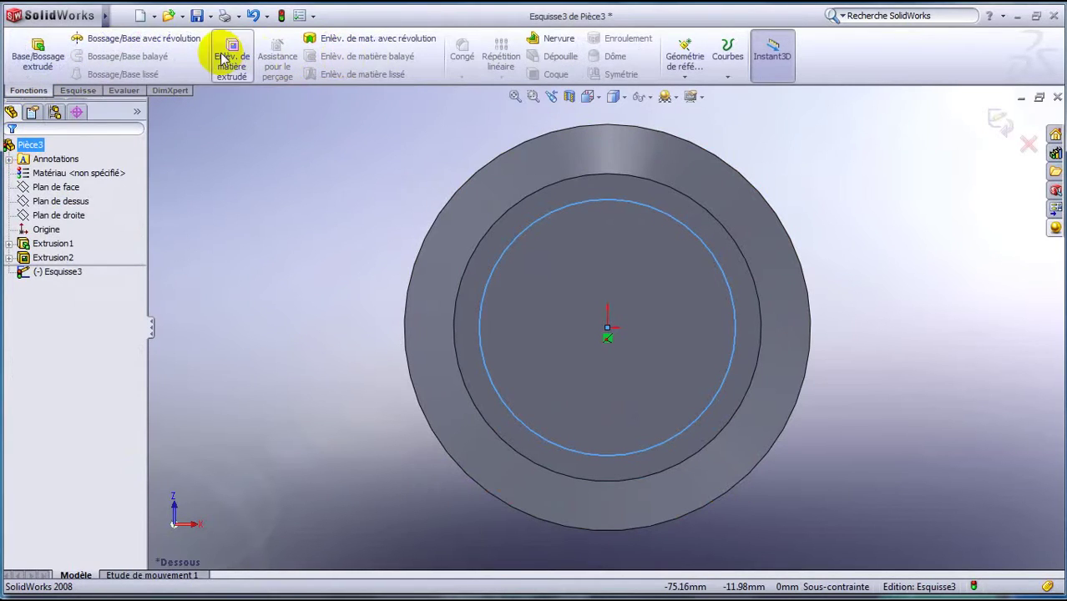
click(231, 50)
text(7)
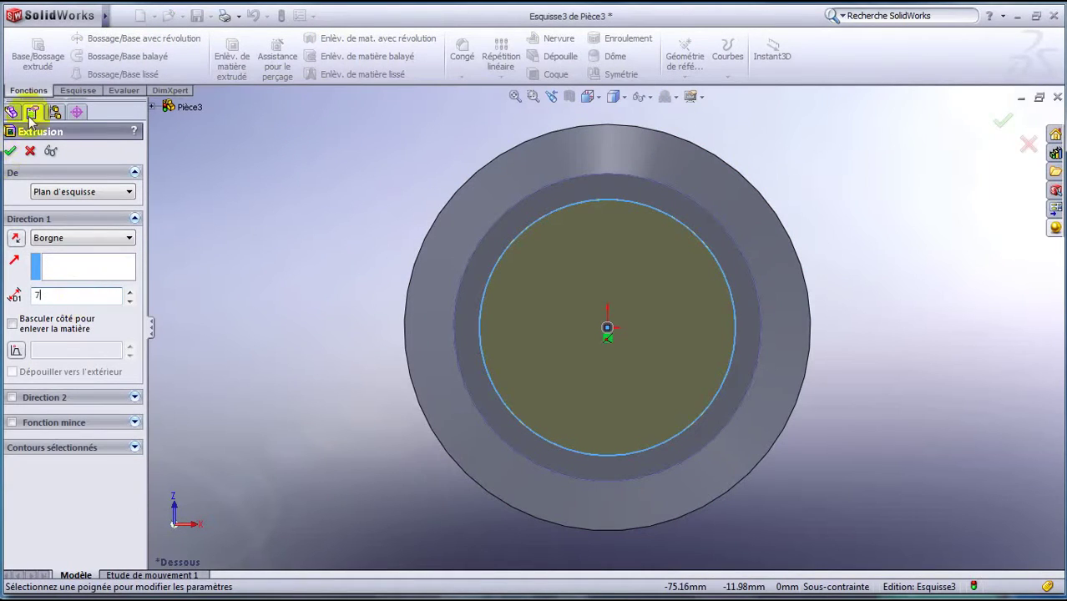
click(11, 148)
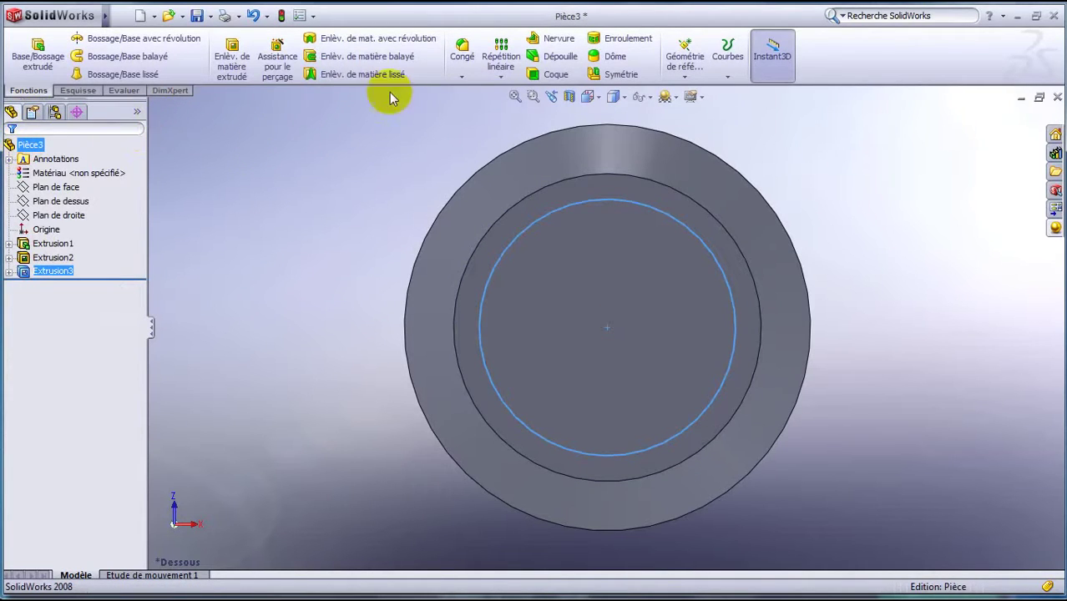
click(384, 215)
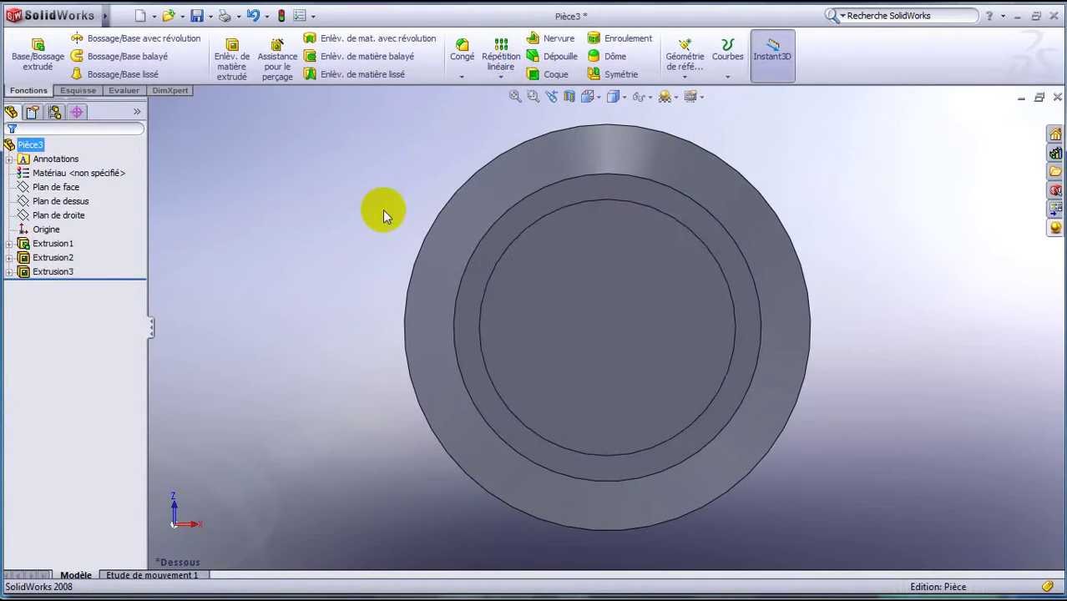
key(Up)
key(Up)
key(Up)
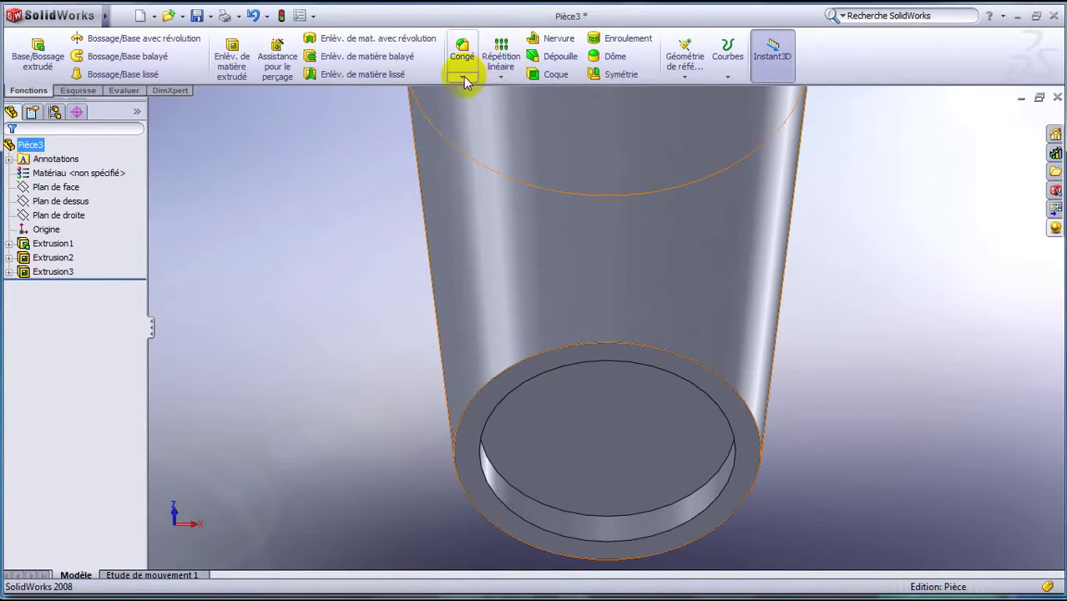
Step: Chamfer the outer bottom edge using distance-angle values of 10 mm and 24°
click(461, 76)
click(468, 107)
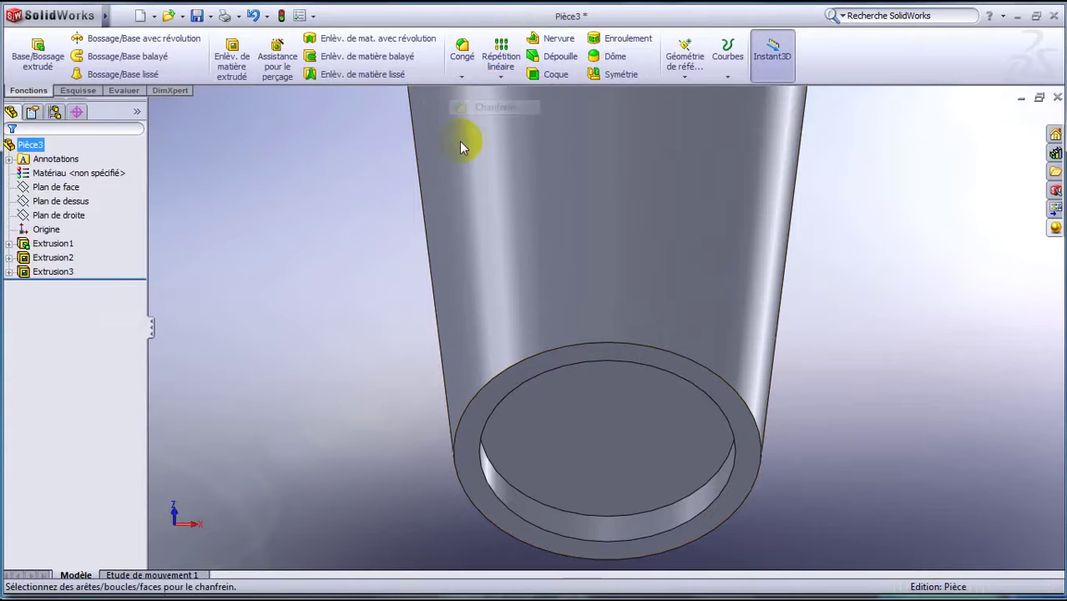
click(482, 459)
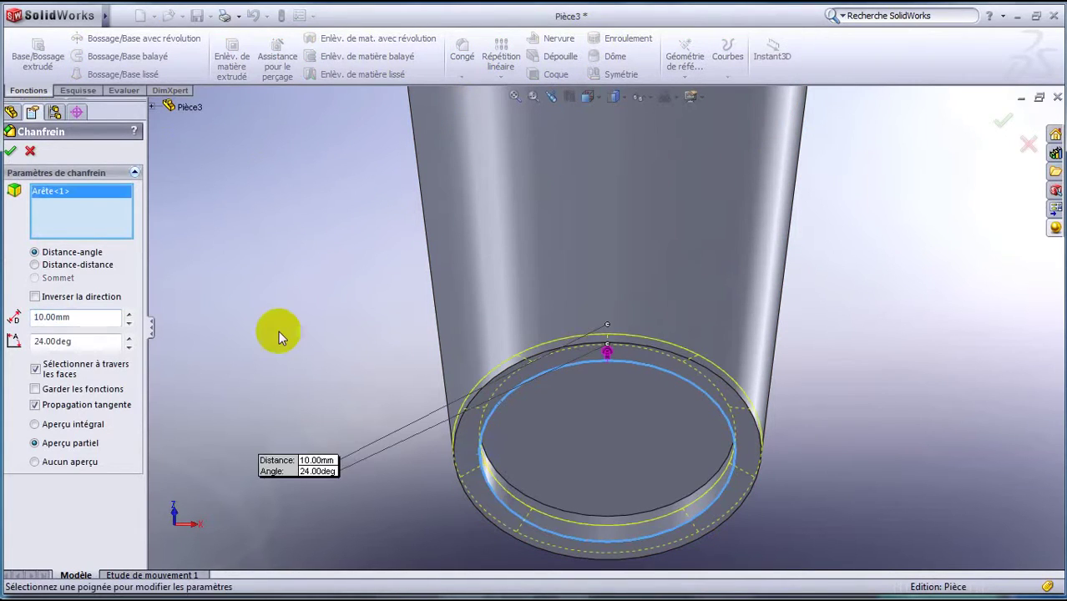
click(11, 149)
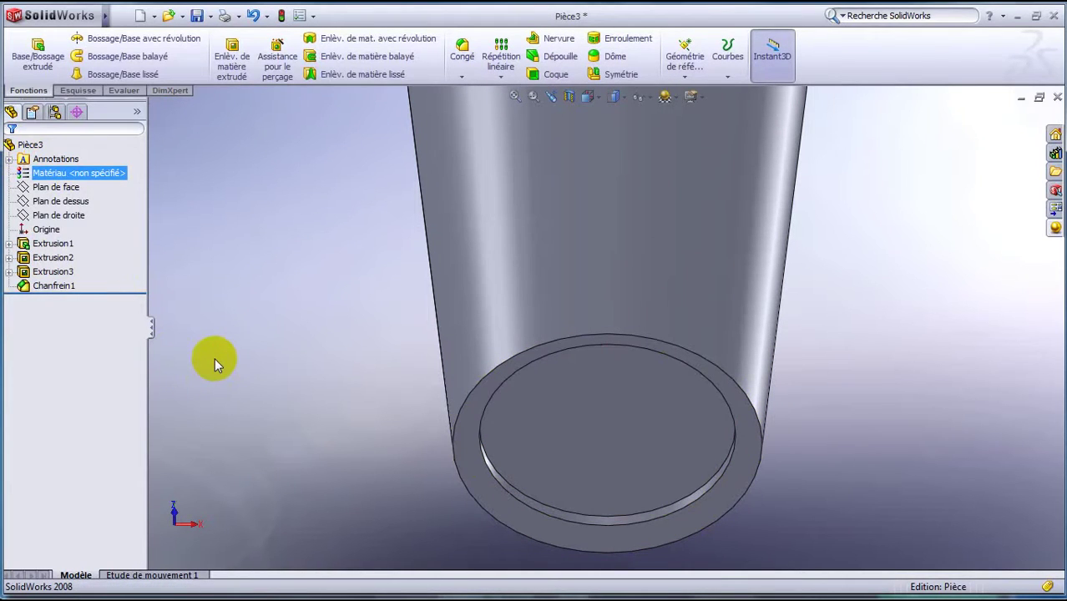
Step: Round the bottom outer rim edge with a constant 5 mm radius fillet
click(521, 359)
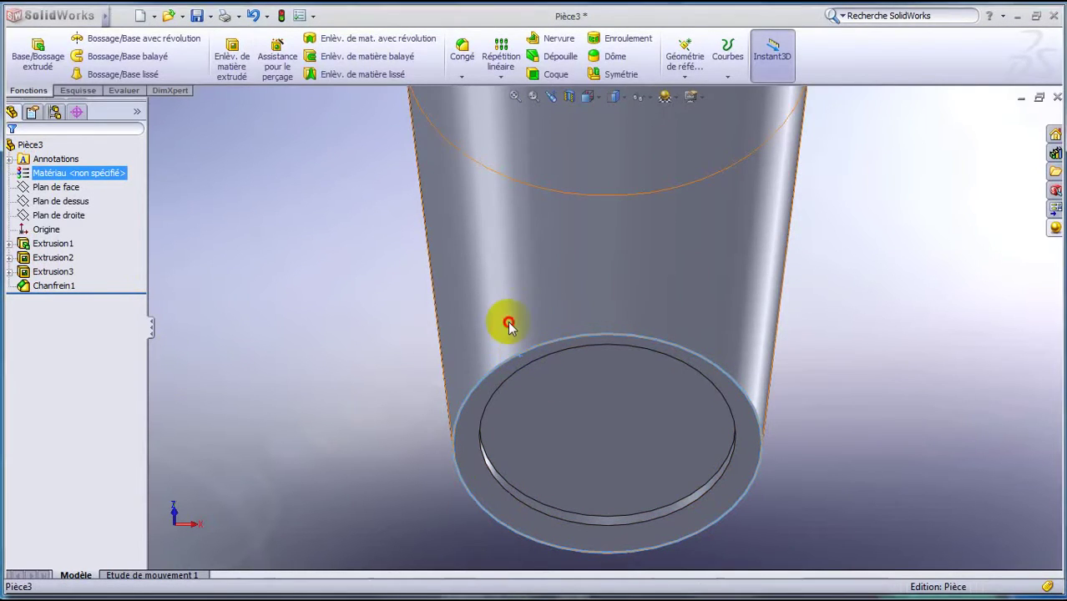
click(509, 322)
click(501, 365)
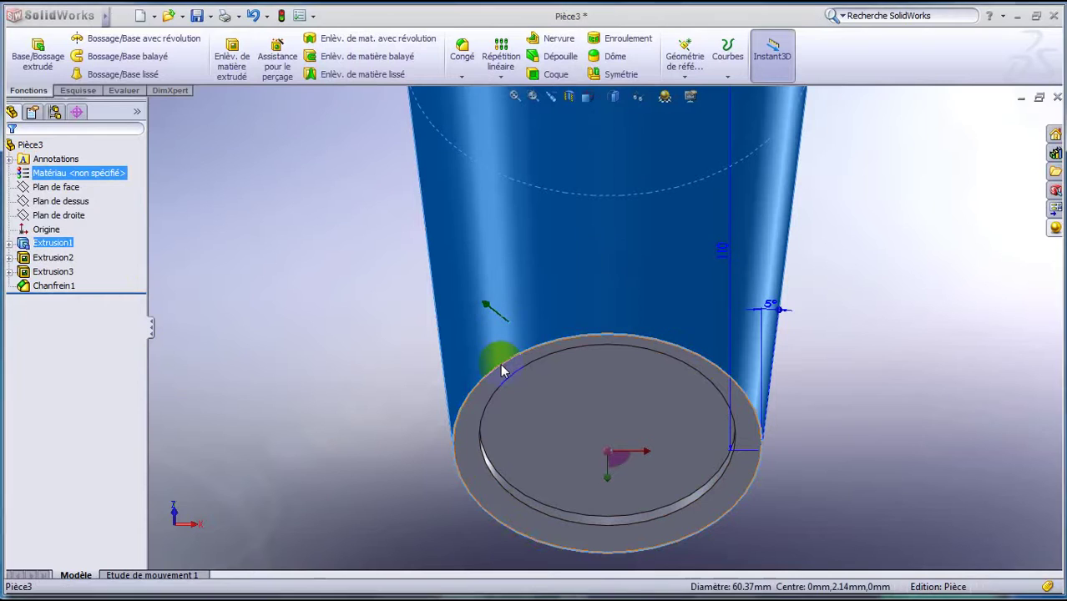
click(465, 56)
text(5)
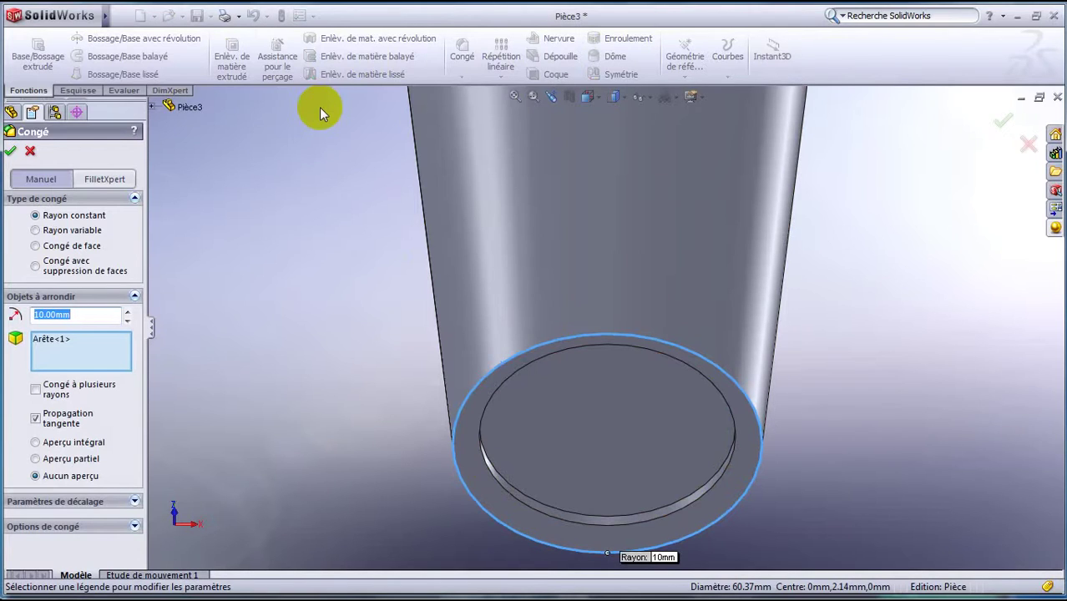
click(10, 152)
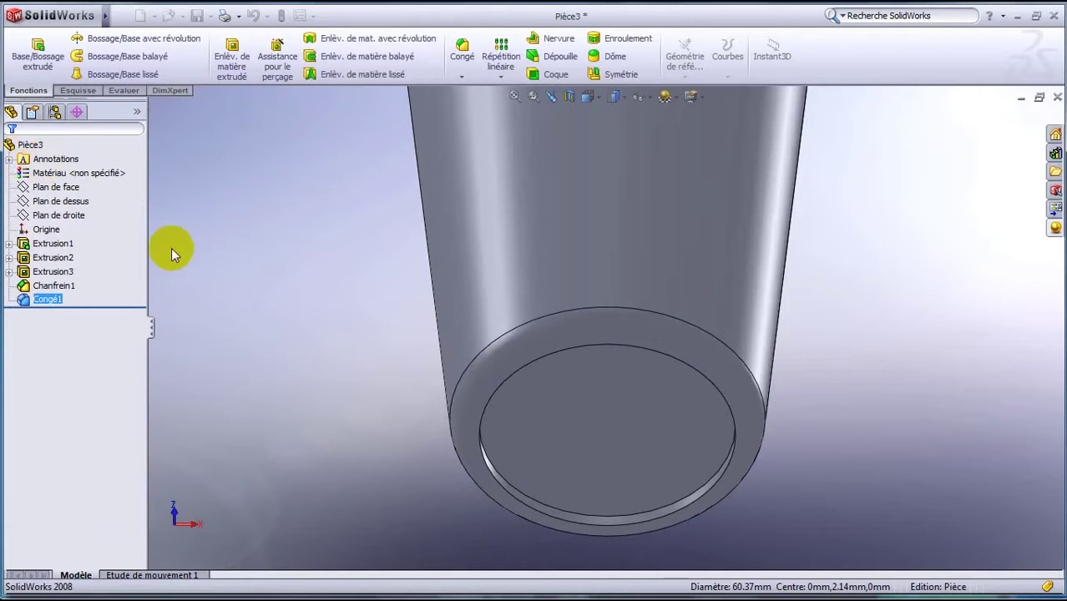
click(281, 372)
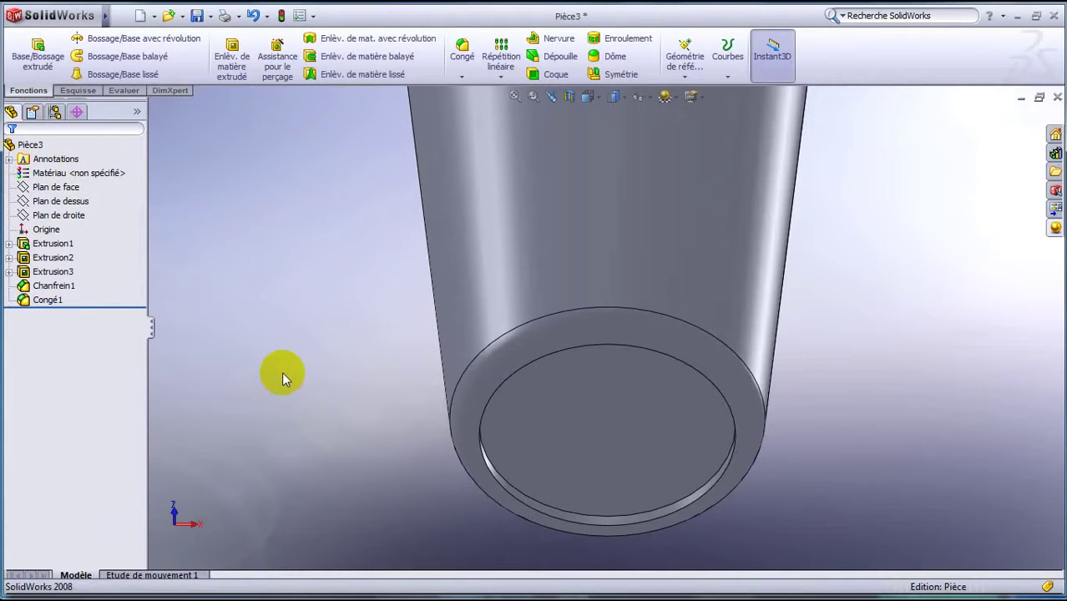
Step: Fit the cup in isometric view and select its top rim face
click(516, 100)
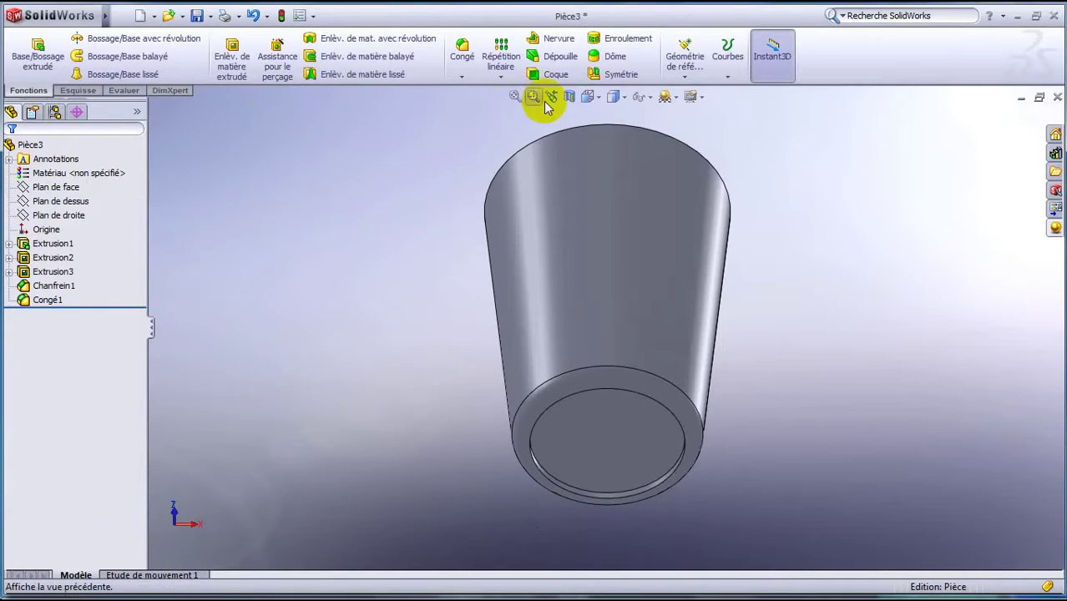
click(588, 98)
click(627, 116)
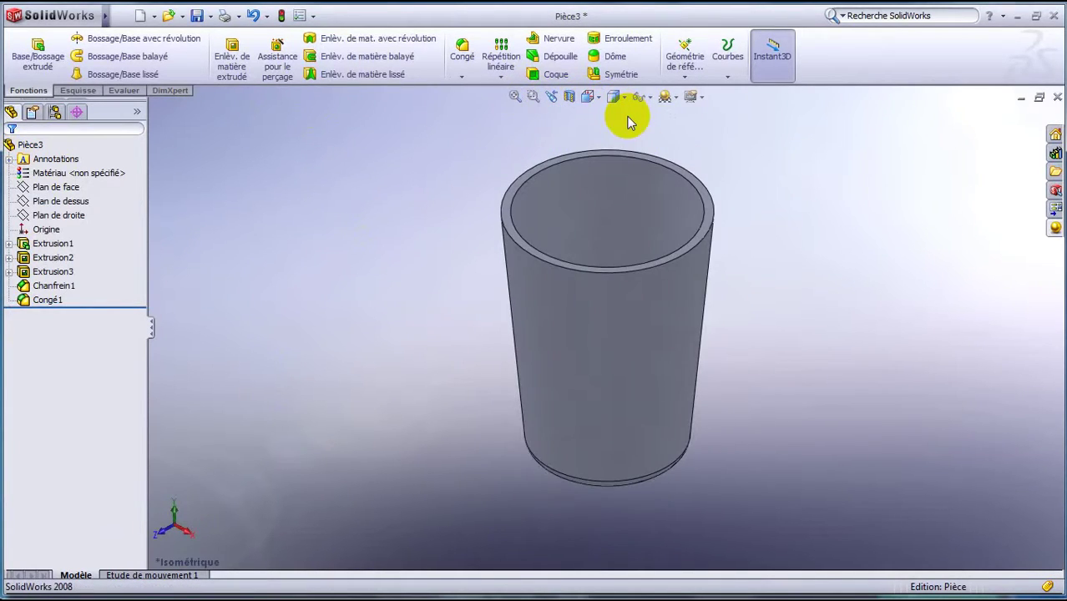
click(579, 272)
Step: Fillet the top rim at 1.80 mm after the 1.9 mm attempt fails
click(461, 50)
text(1.9)
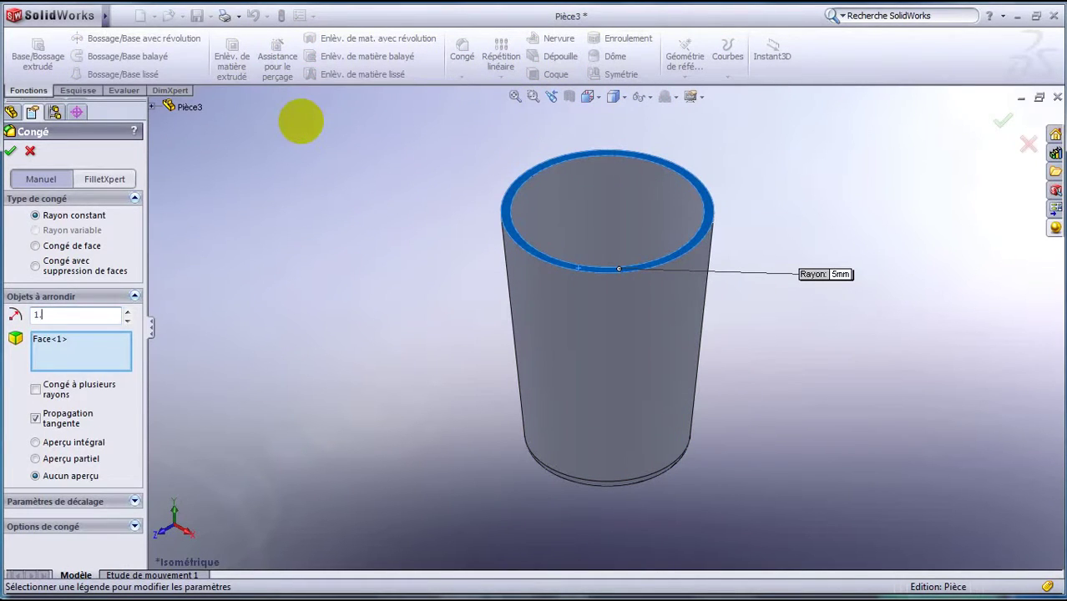
click(9, 151)
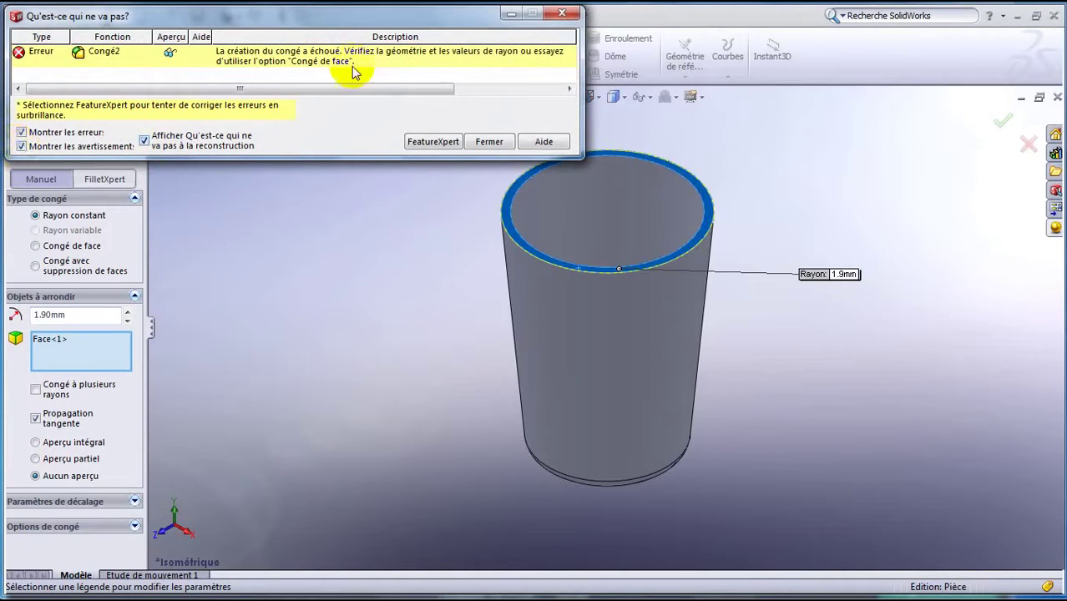
click(490, 142)
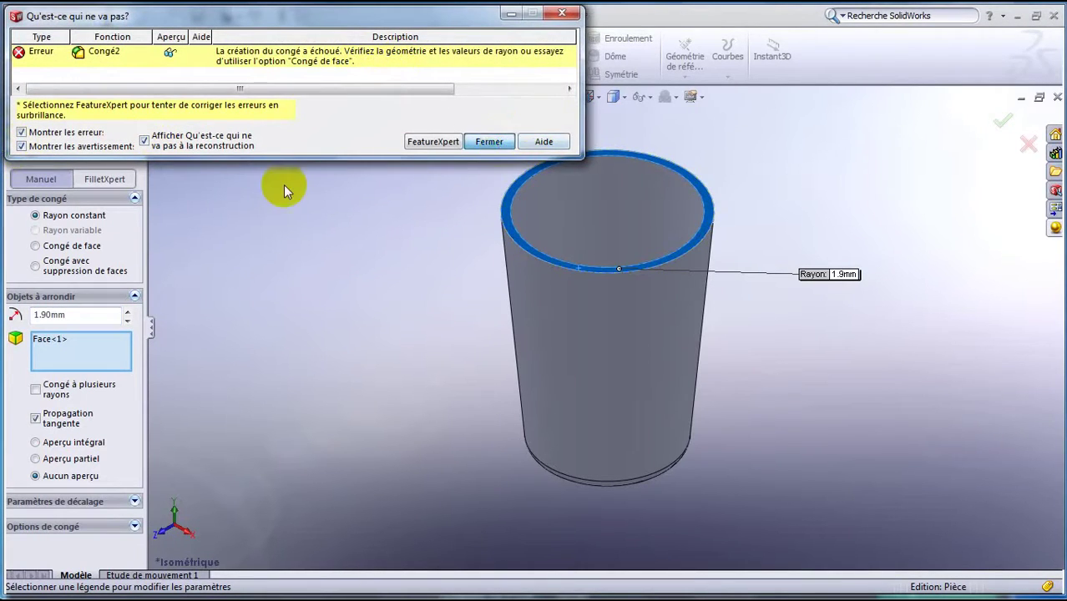
double_click(84, 314)
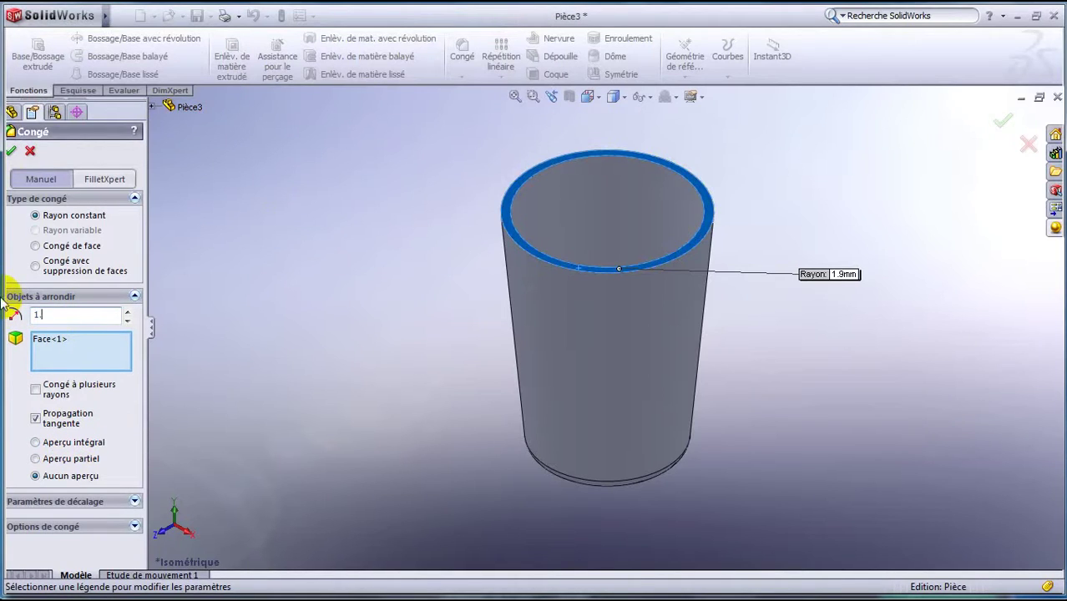
text(8)
key(Return)
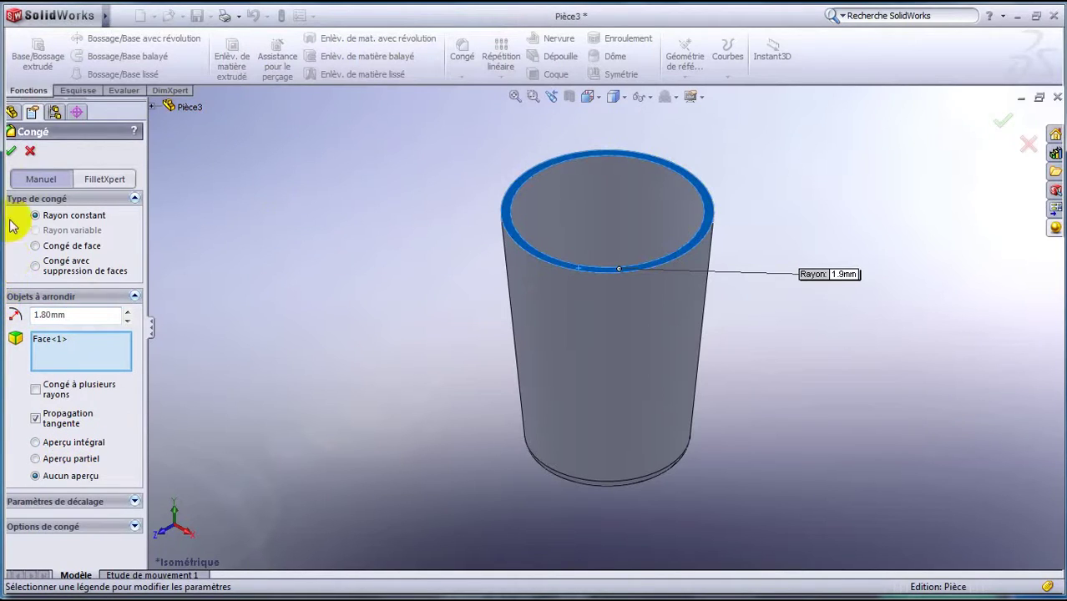
click(11, 152)
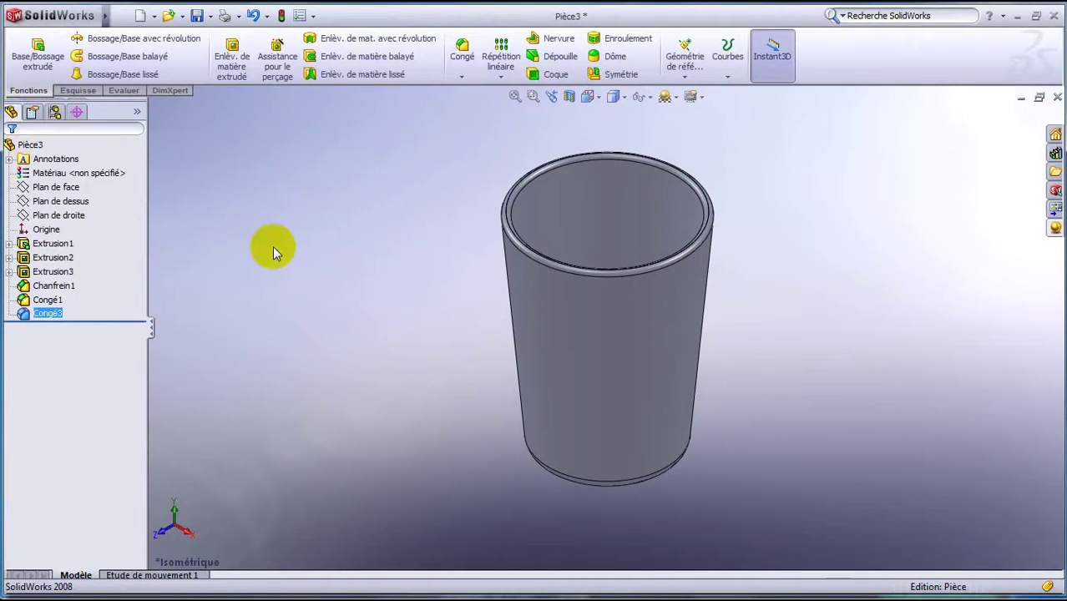
Step: Give Pièce3 a cyan colour (RGB 0, 255, 255) with about 0.47 transparency
right_click(31, 143)
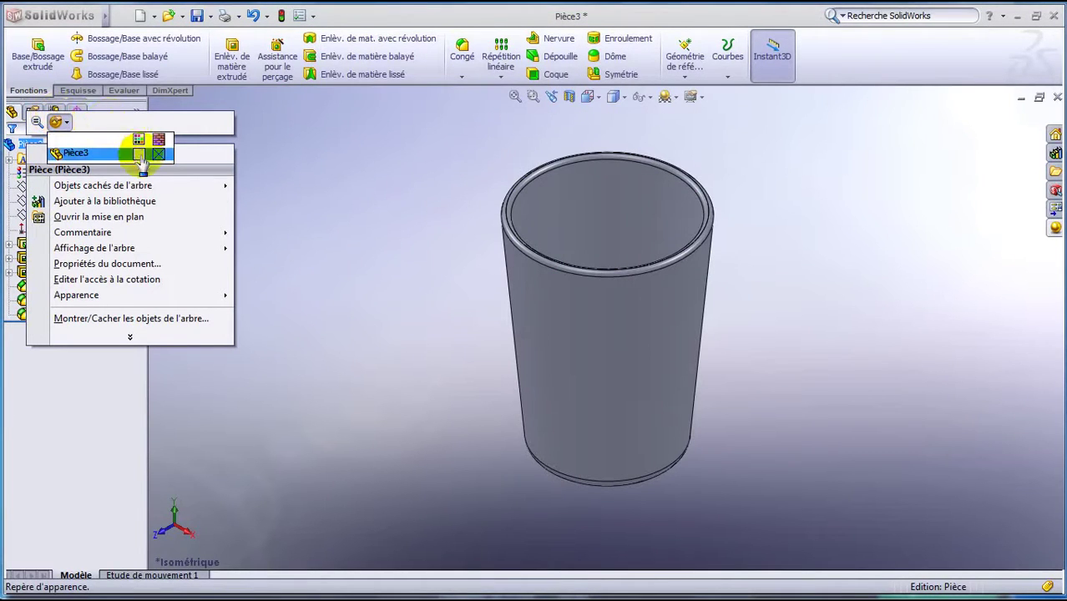
click(142, 158)
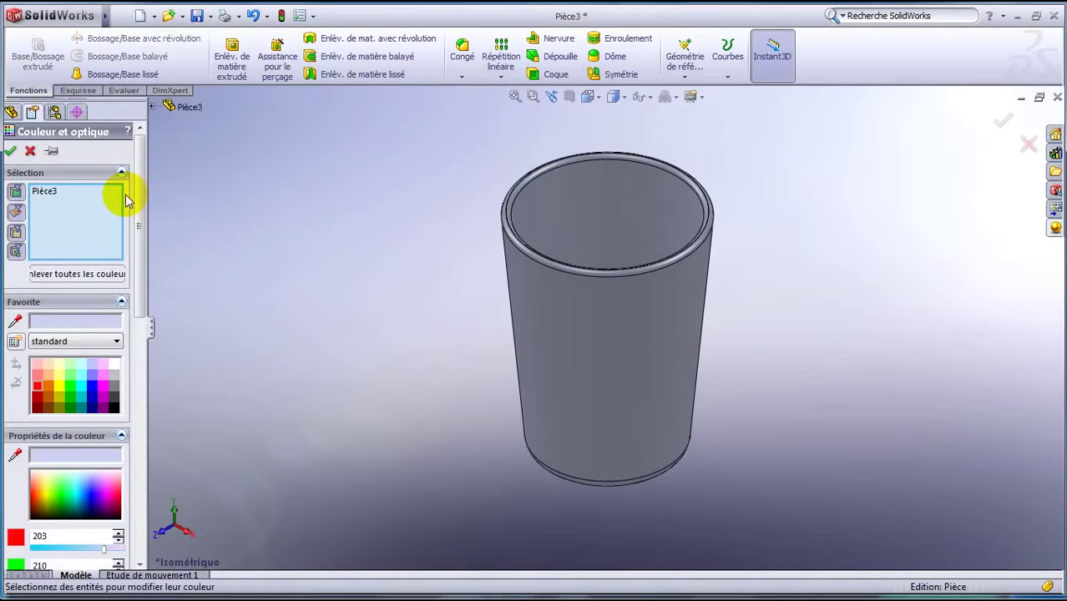
click(81, 388)
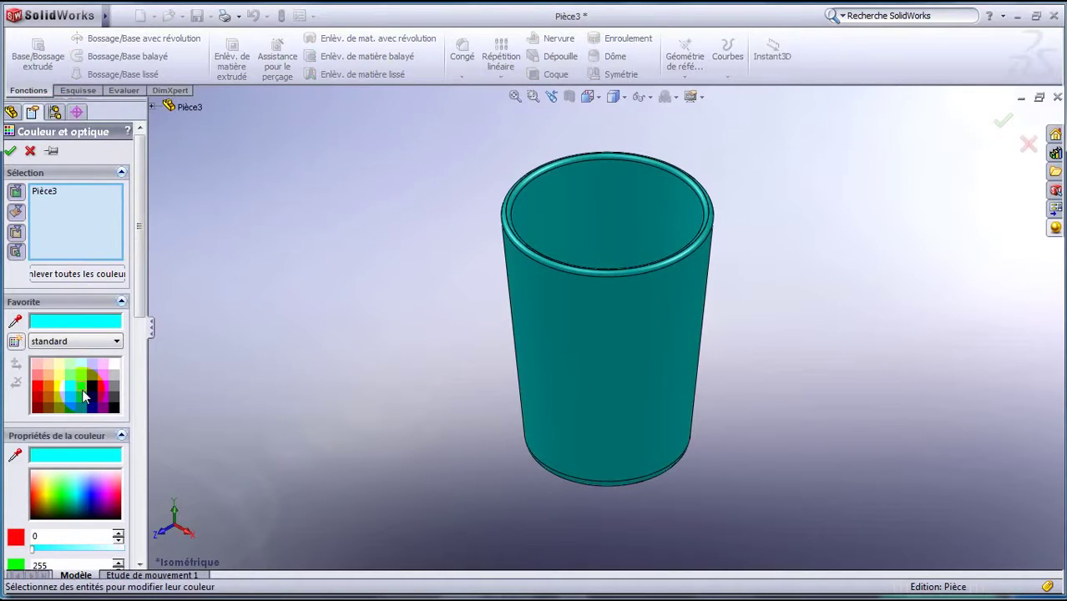
drag(140, 271, 136, 434)
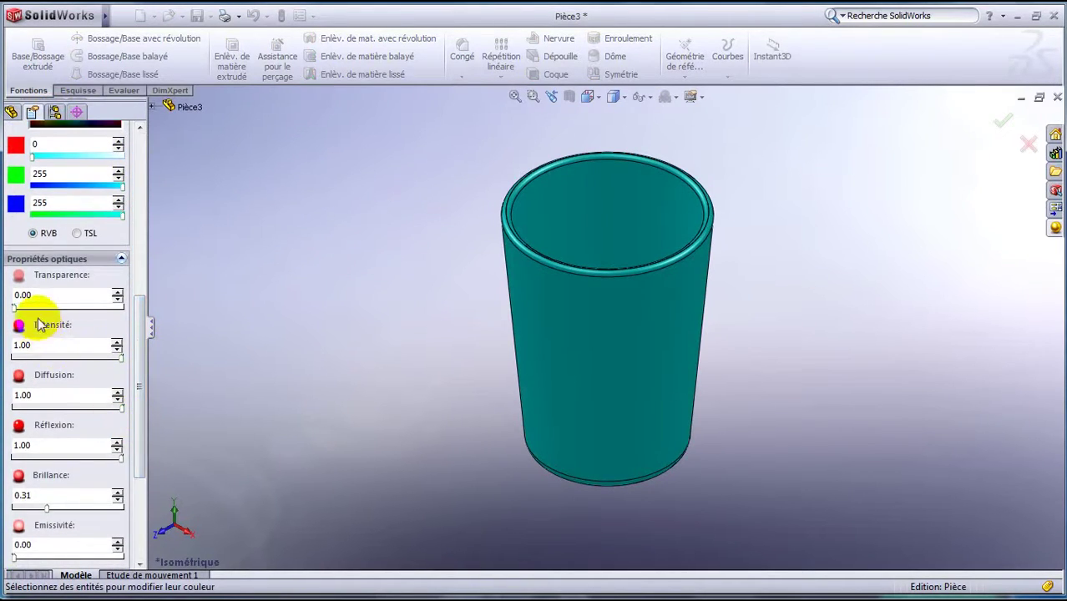
drag(15, 307, 65, 306)
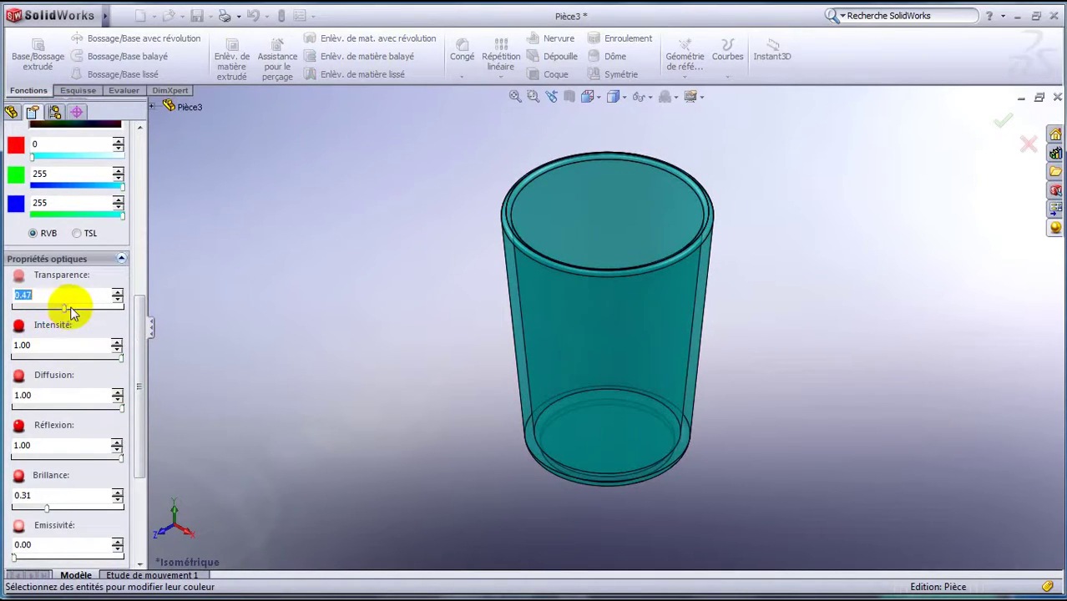
drag(140, 317, 139, 148)
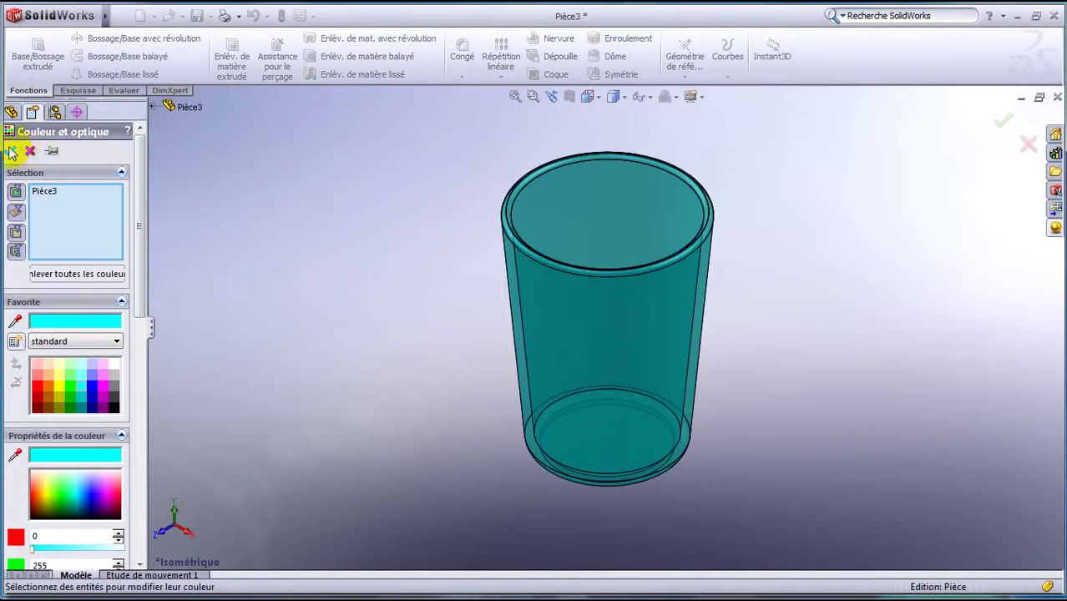
click(12, 151)
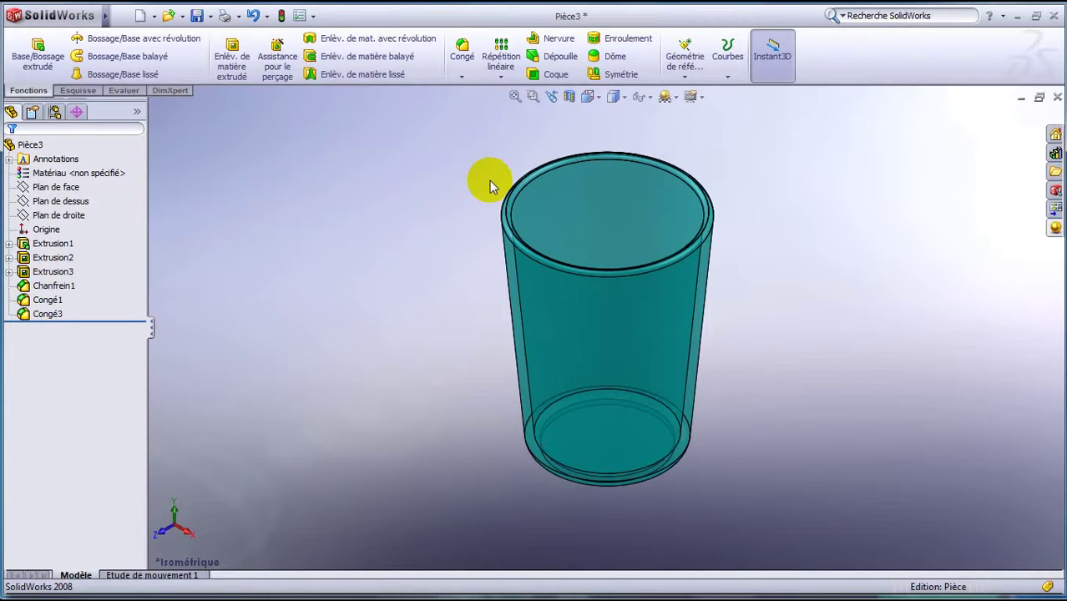
Step: Show the cup Shaded, rotate it to view its sides and base, then restore Shaded With Edges
click(616, 90)
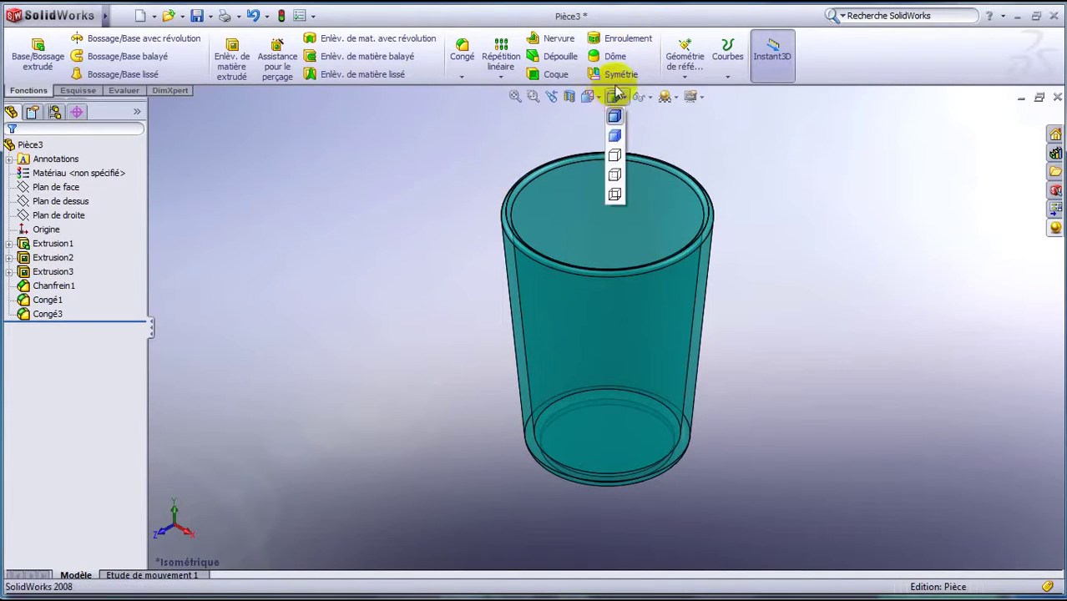
click(614, 136)
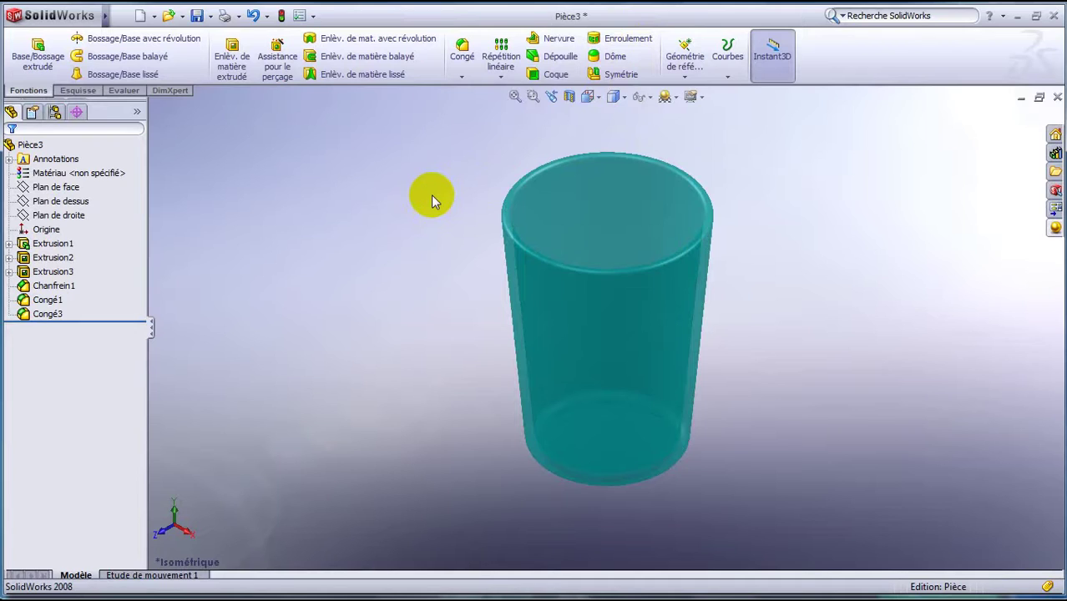
key(alt+Right)
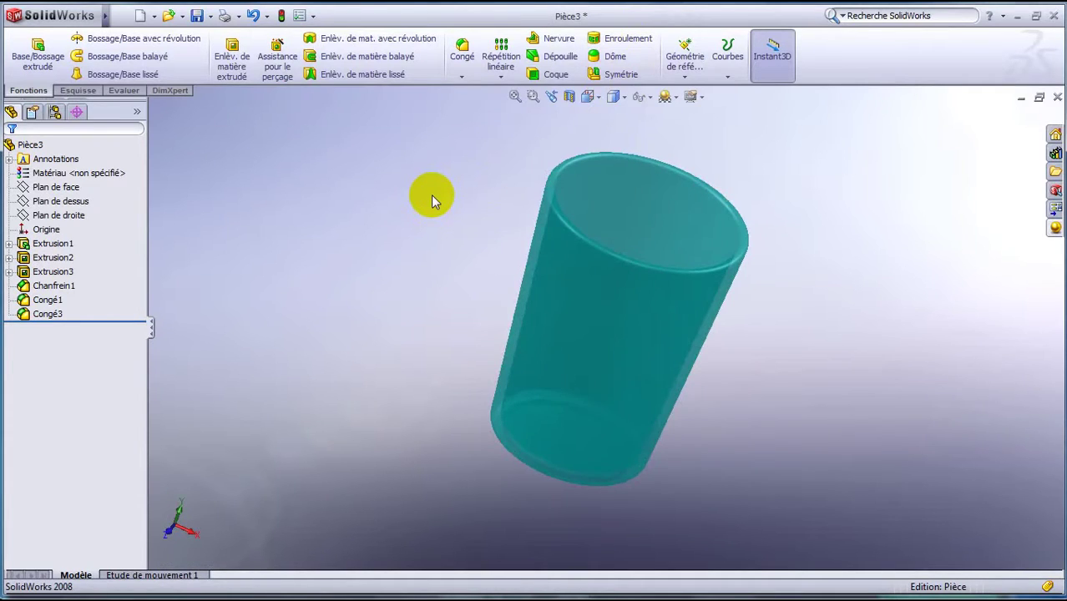
key(Up)
key(Up)
key(Up)
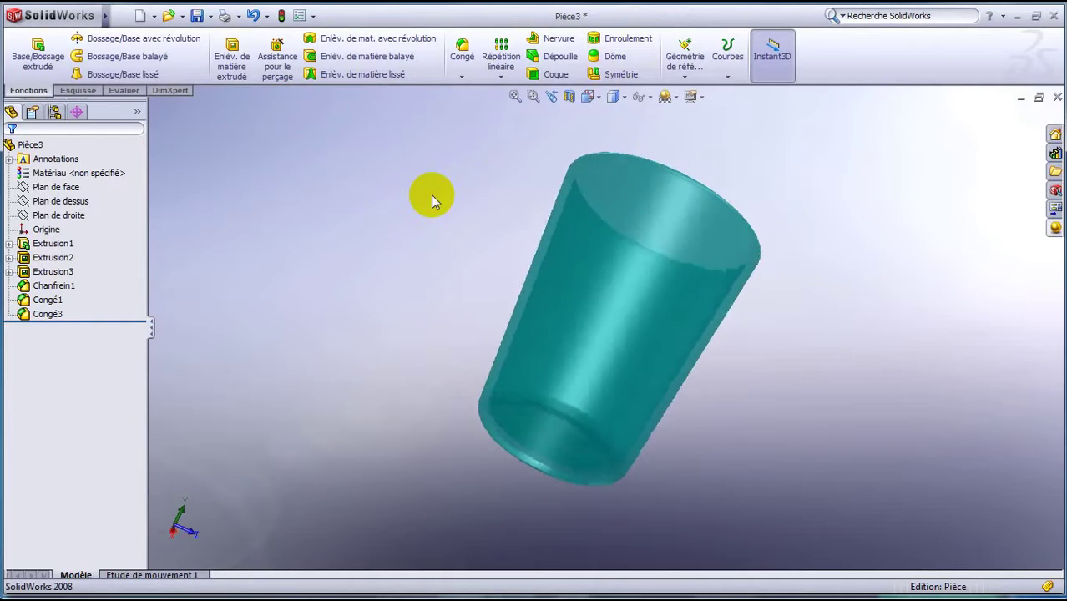
key(alt+Left)
key(alt+Right)
key(Up)
key(Left)
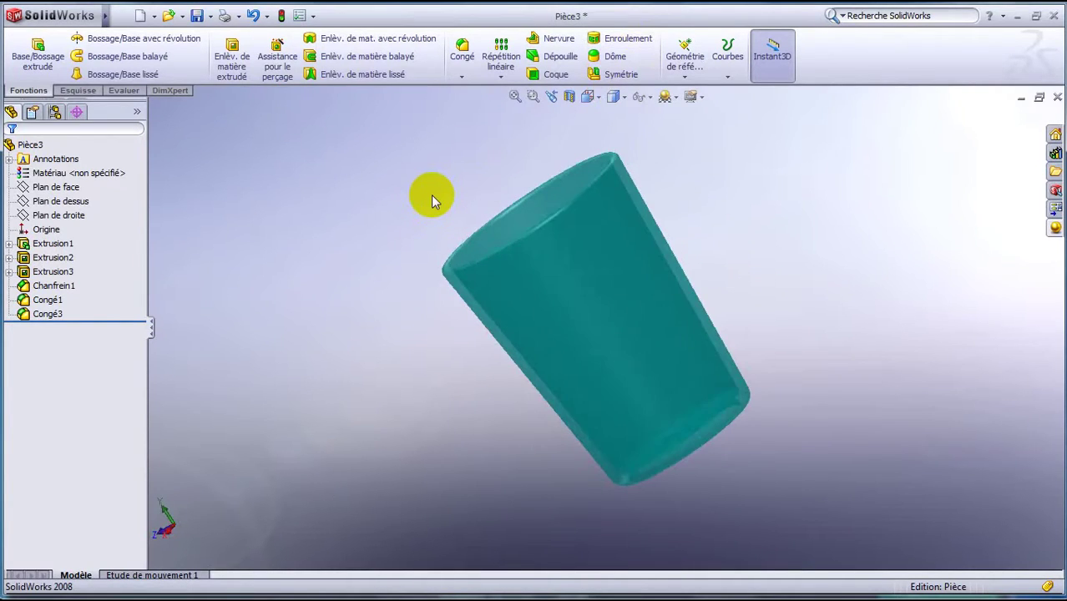
key(Down)
key(Down)
click(618, 97)
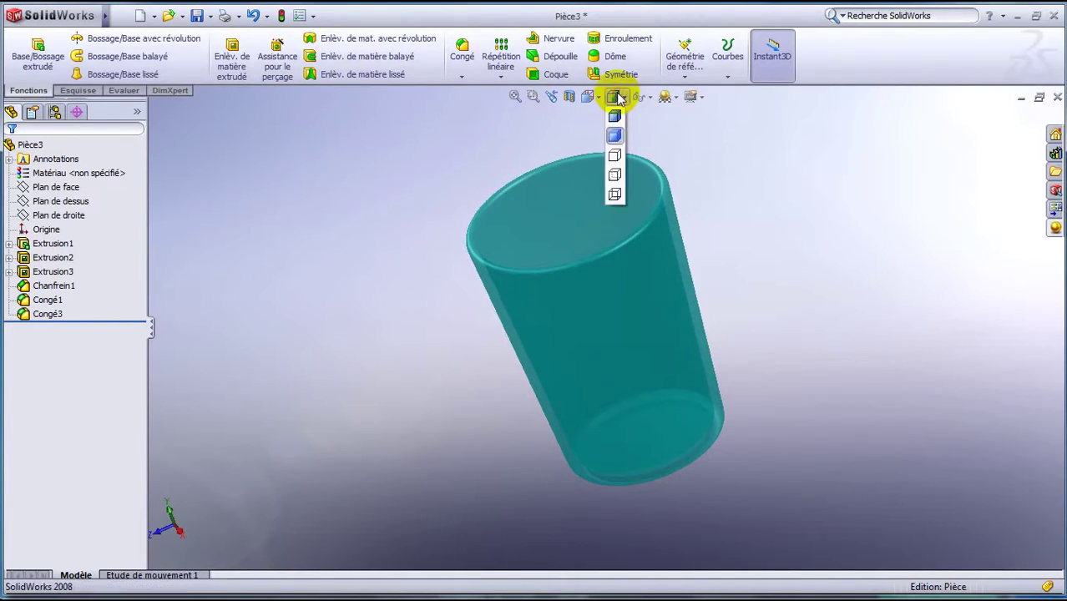
click(616, 117)
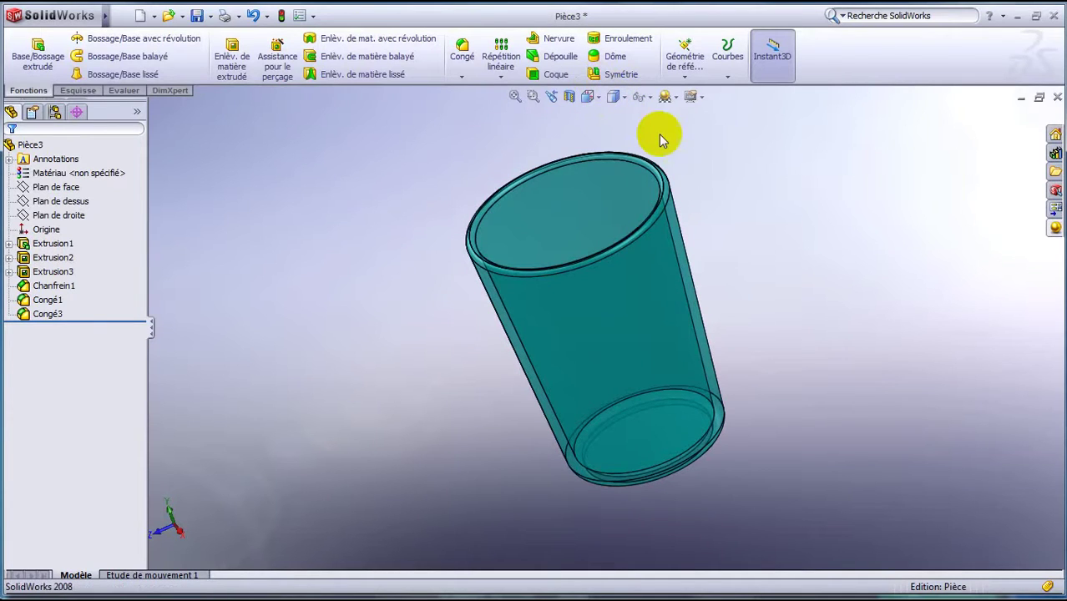
Step: Apply the Blanc uni plain white scene and rotate the cup more upright
click(673, 98)
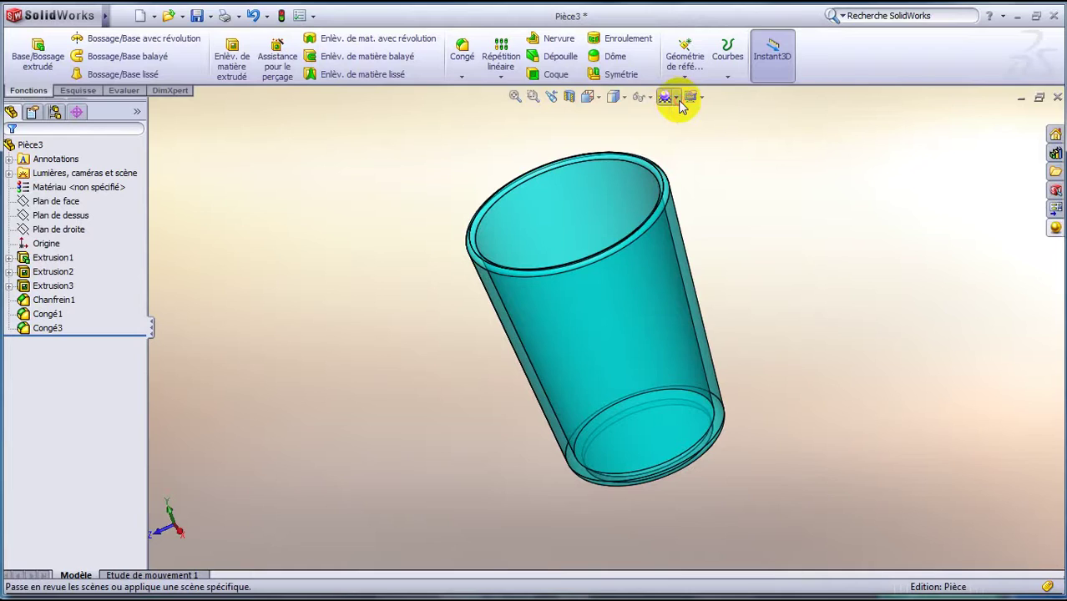
click(679, 98)
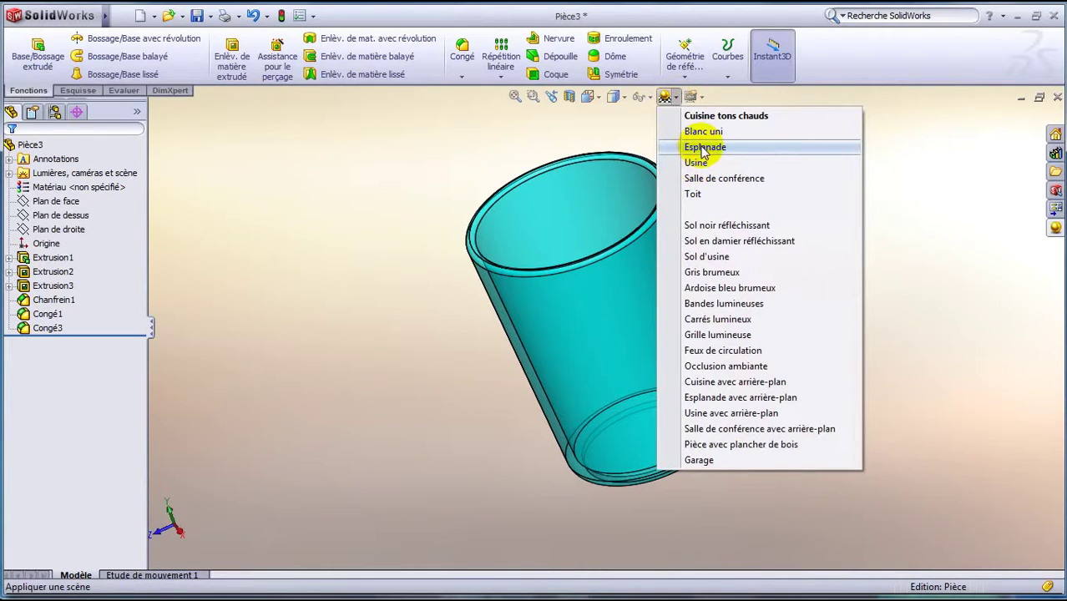
click(698, 131)
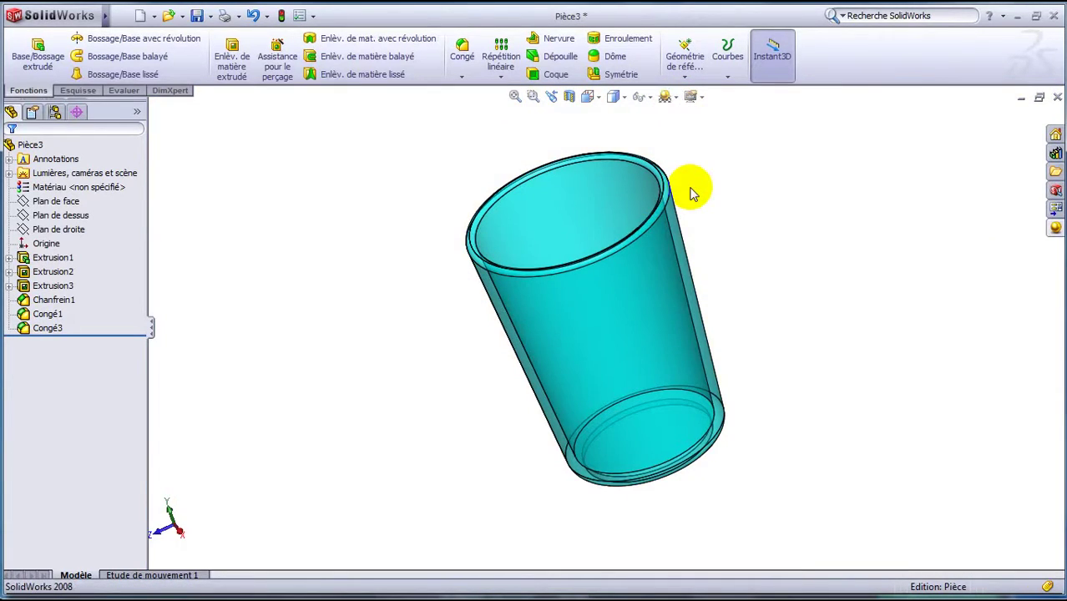
key(Down)
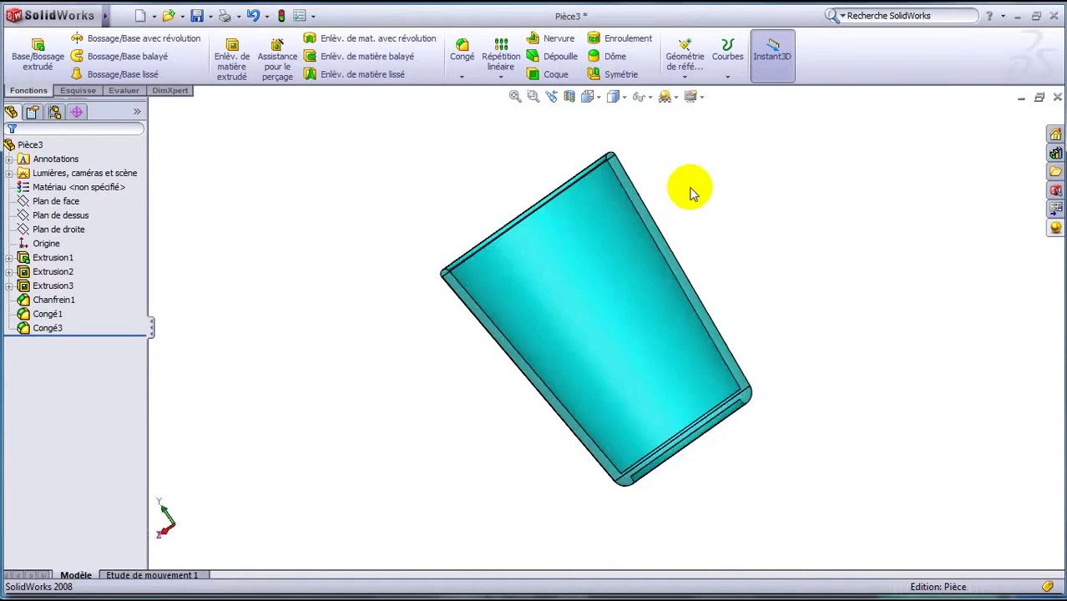
key(Up)
key(Left)
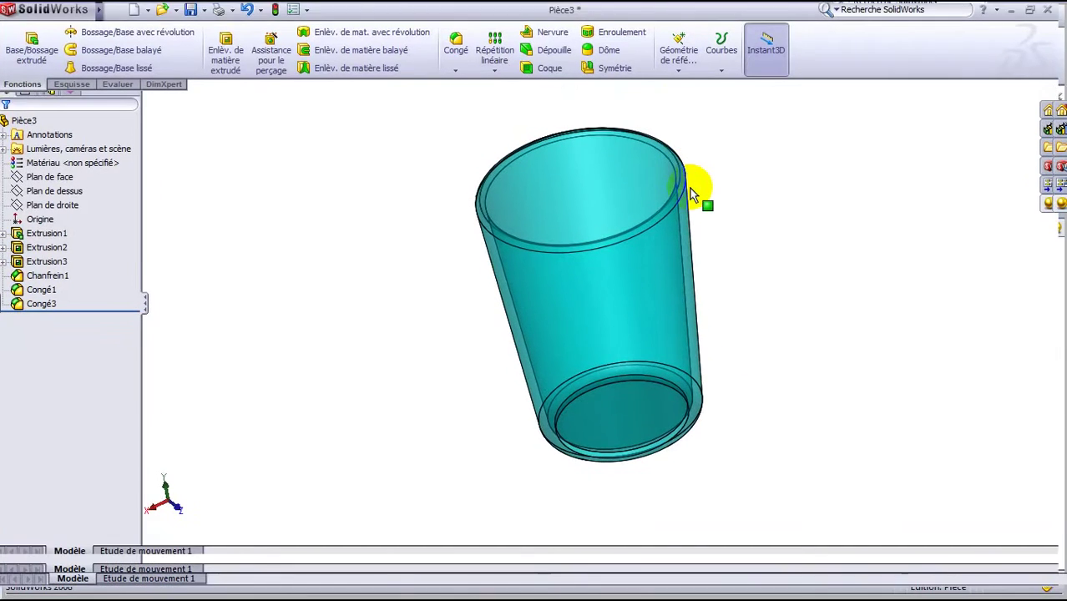
Step: Go full screen, set the Isometric view, and display the cup Shaded without edges
key(F9)
key(F11)
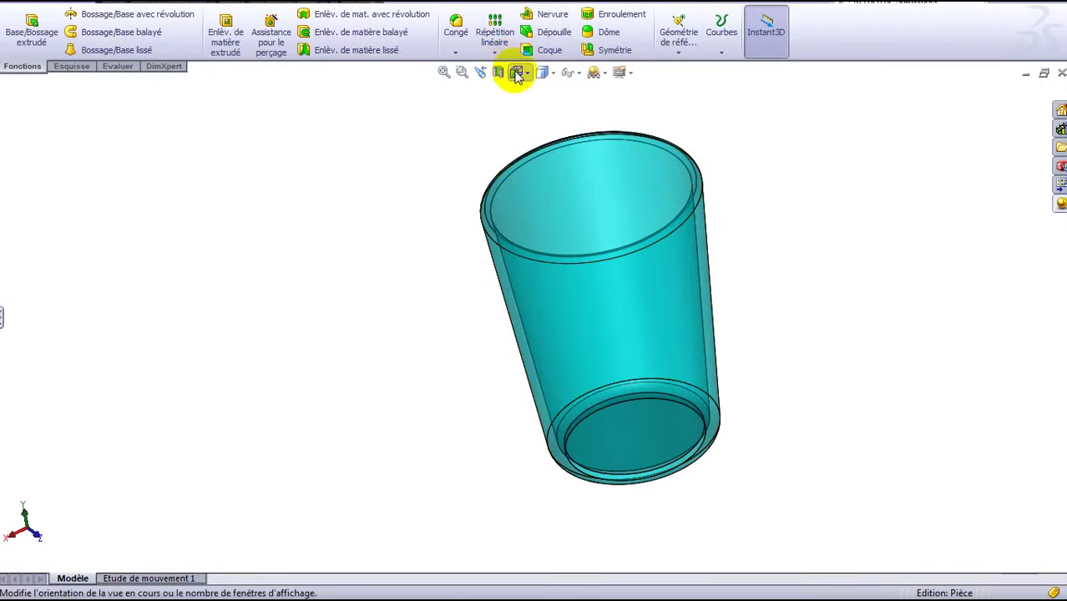
click(515, 72)
click(555, 95)
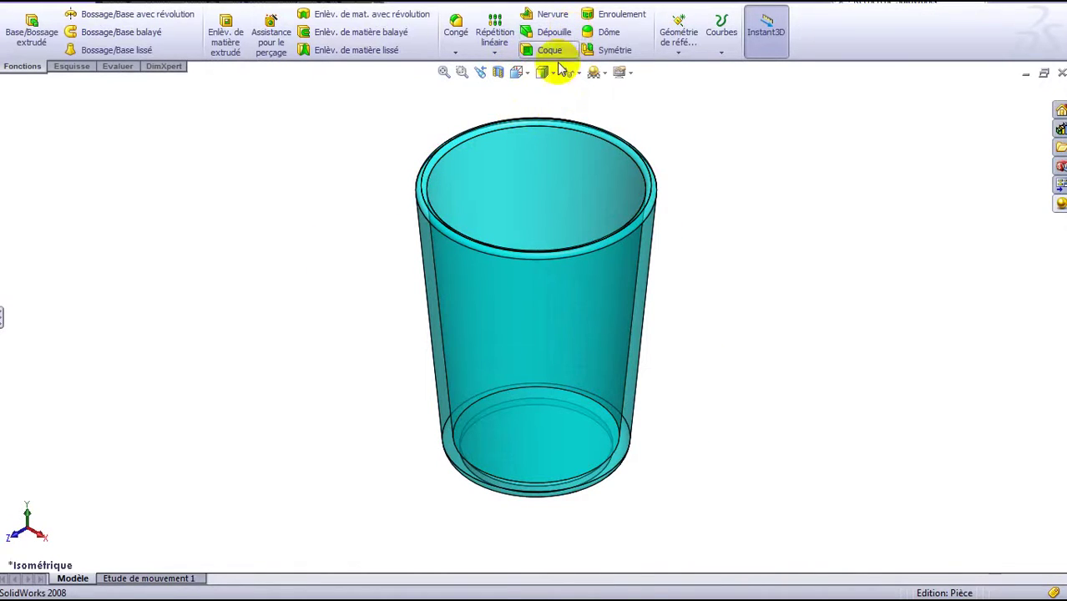
click(544, 80)
click(541, 107)
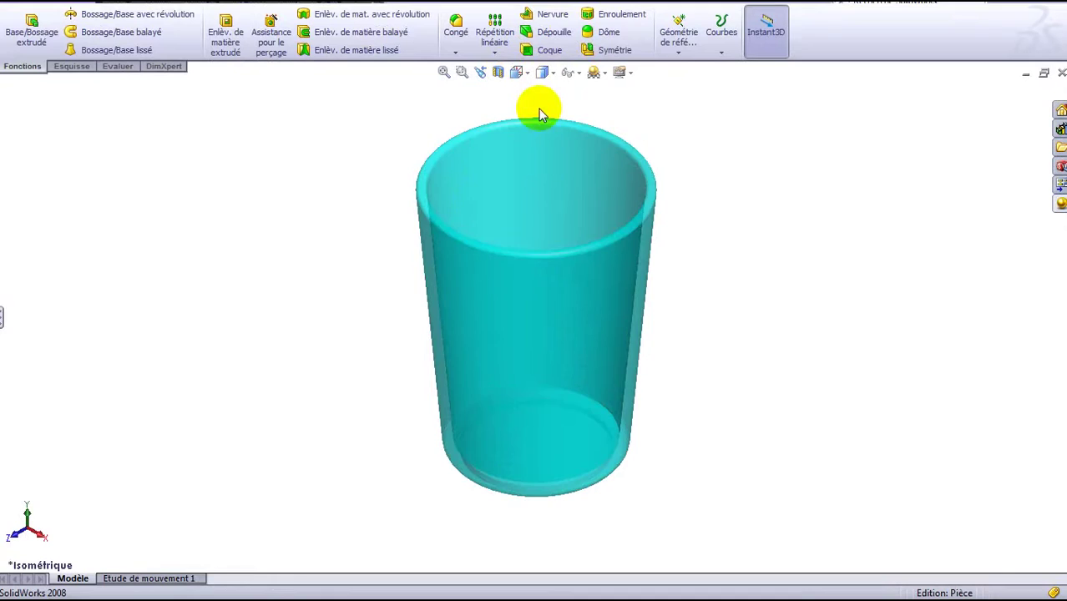